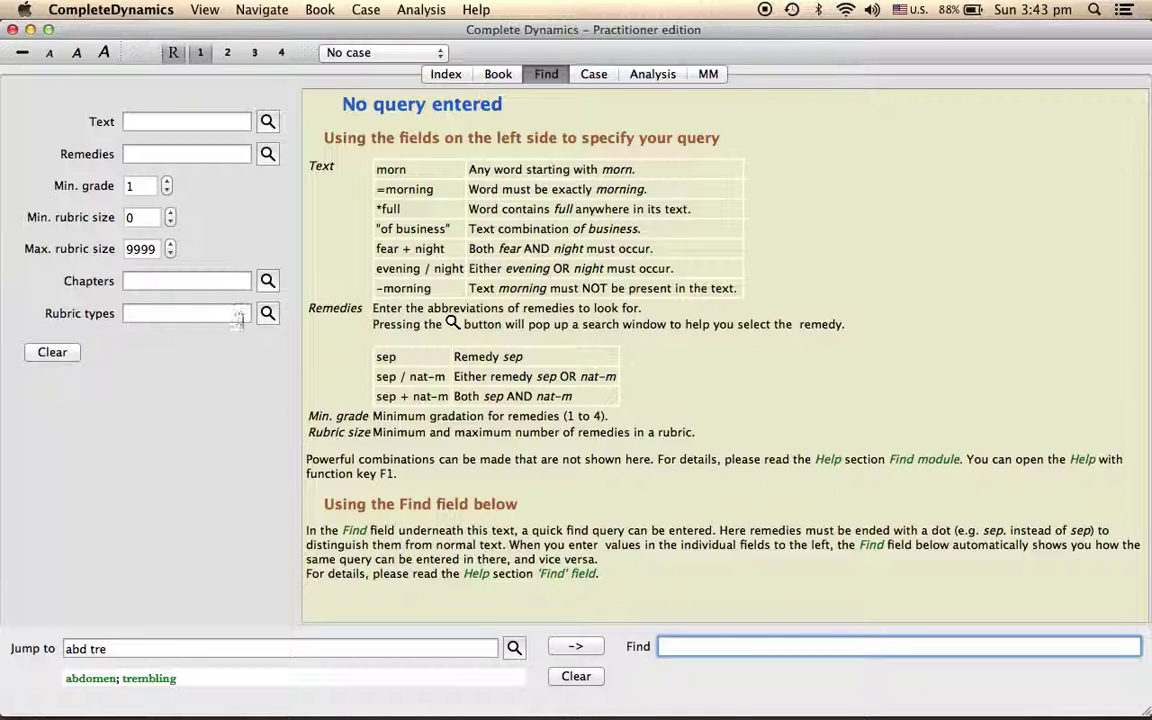
left_click(265, 316)
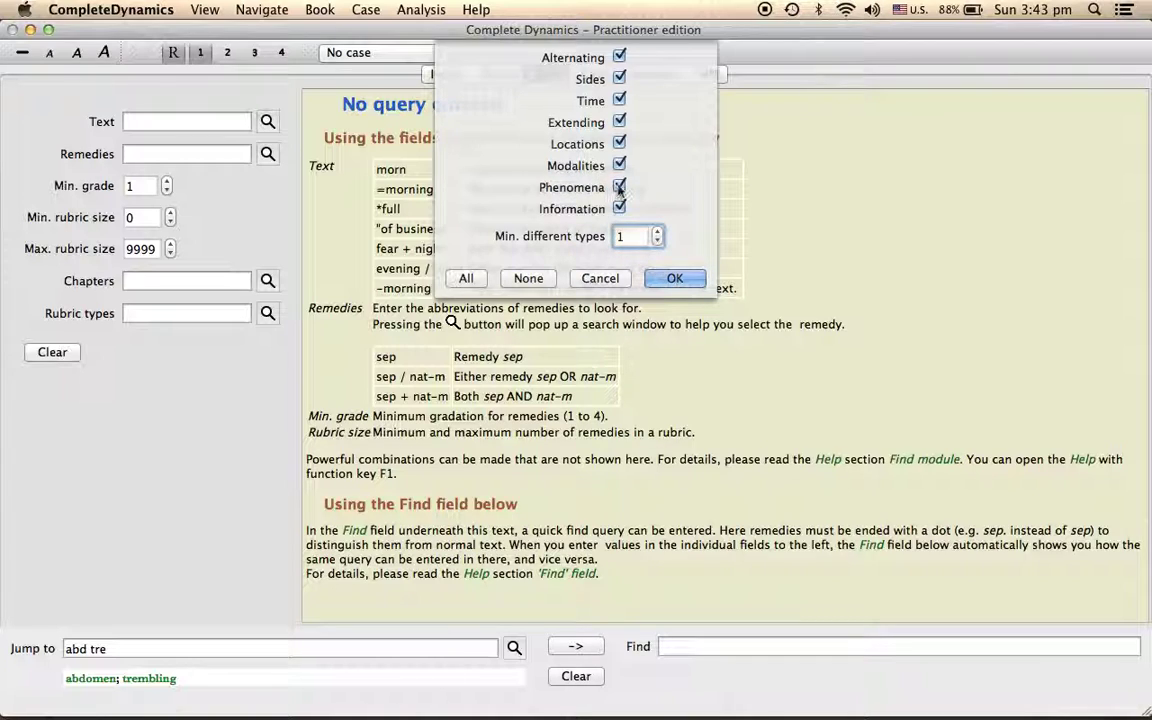
left_click(619, 188)
left_click(619, 208)
left_click(618, 165)
left_click(619, 144)
left_click(619, 144)
left_click(619, 165)
left_click(619, 187)
left_click(619, 208)
left_click(689, 281)
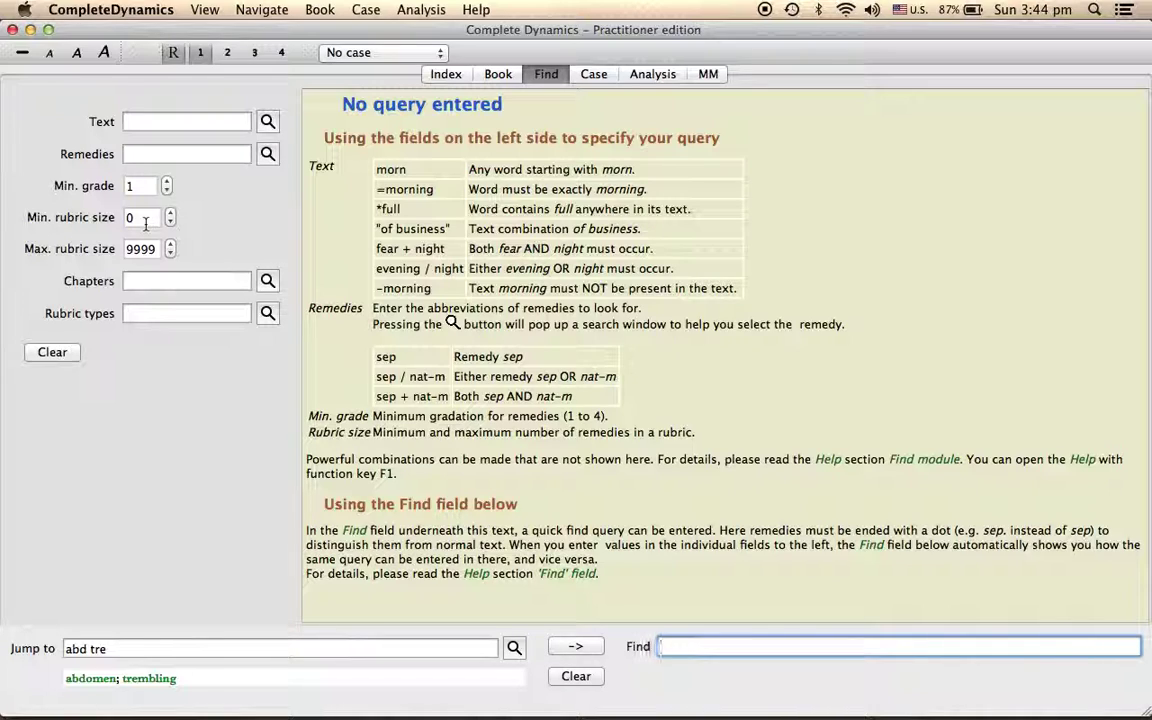
Search for 'extre' with rubric type 3, giving 20456 rubrics, and move to the next results page.
left_click(161, 119)
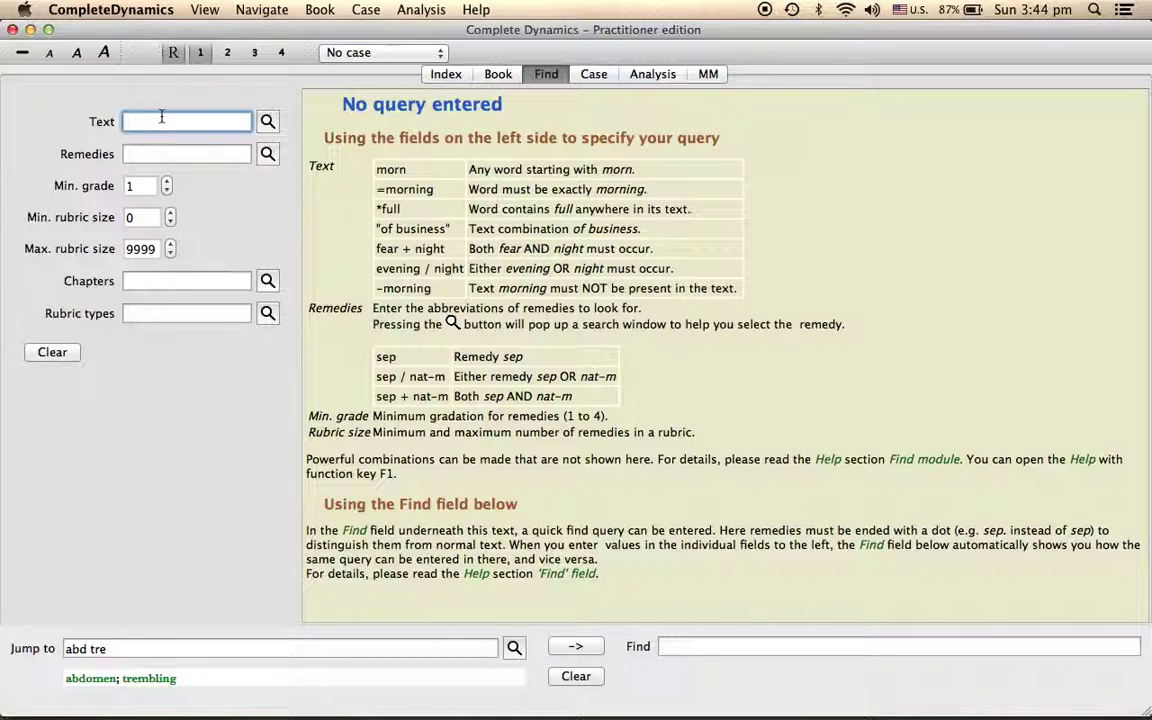
type("extr")
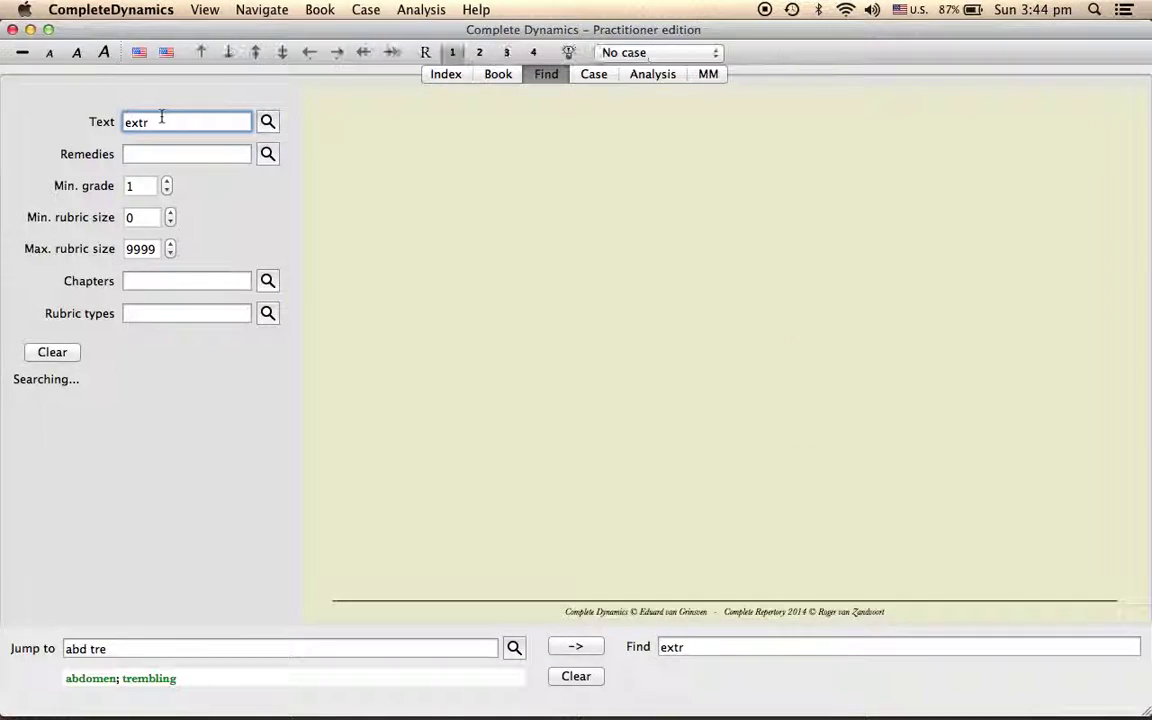
type("e")
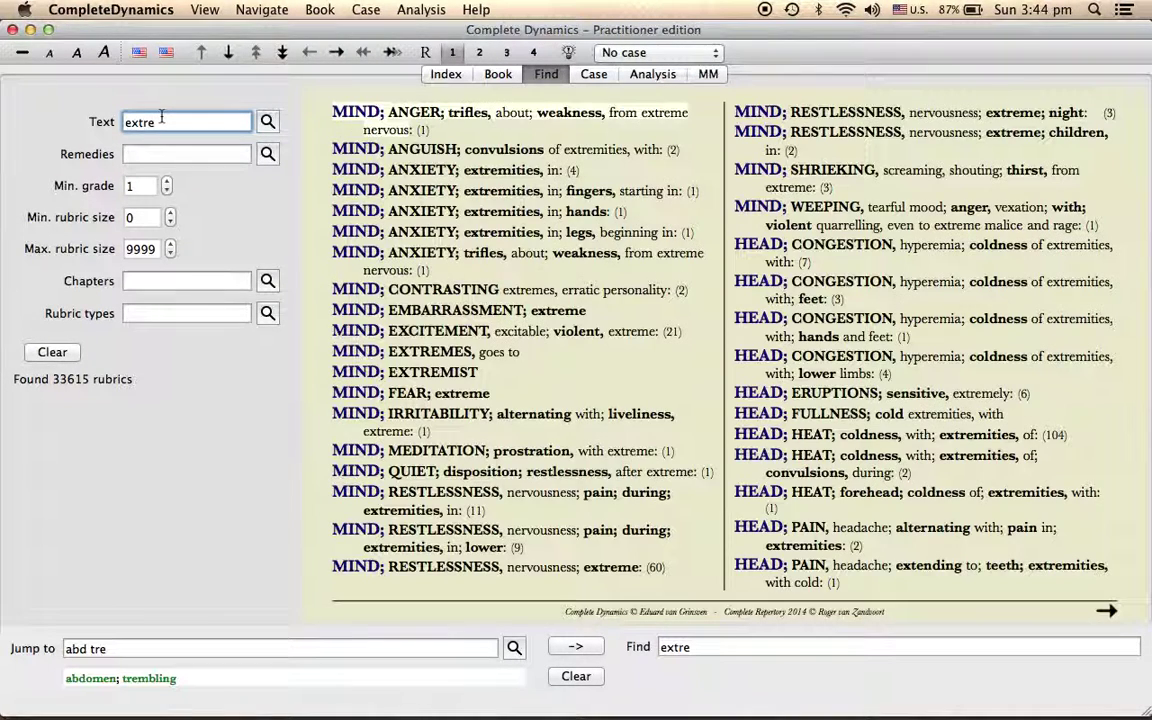
left_click(182, 316)
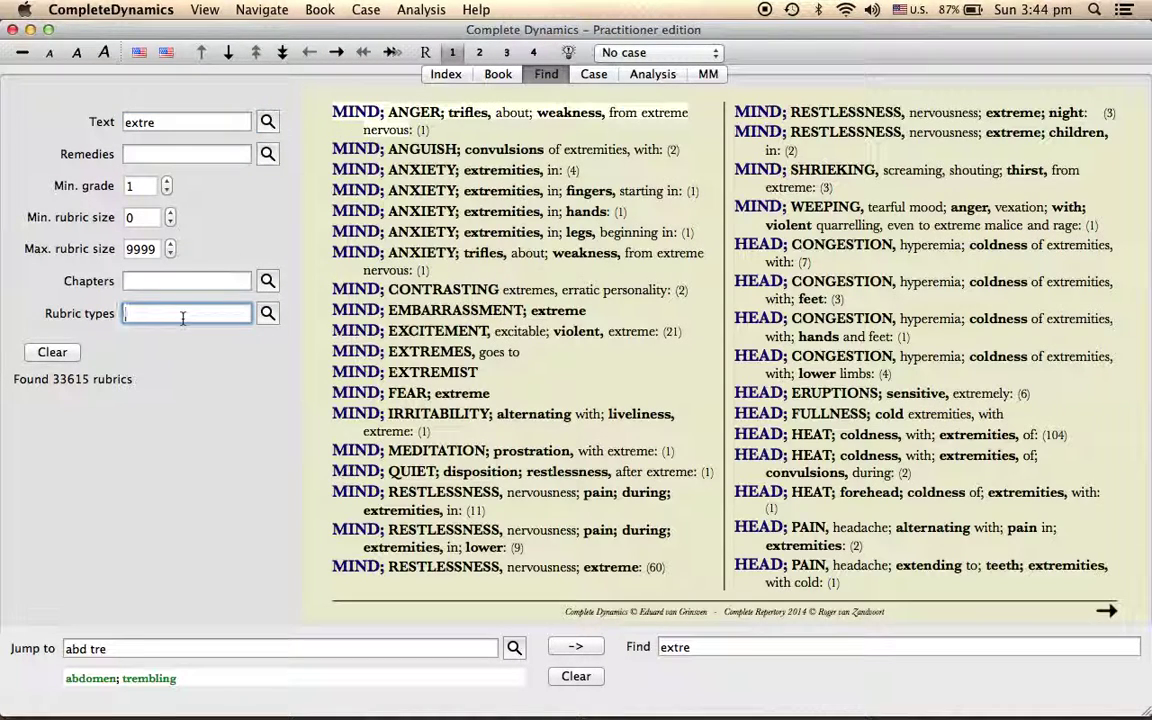
type("3")
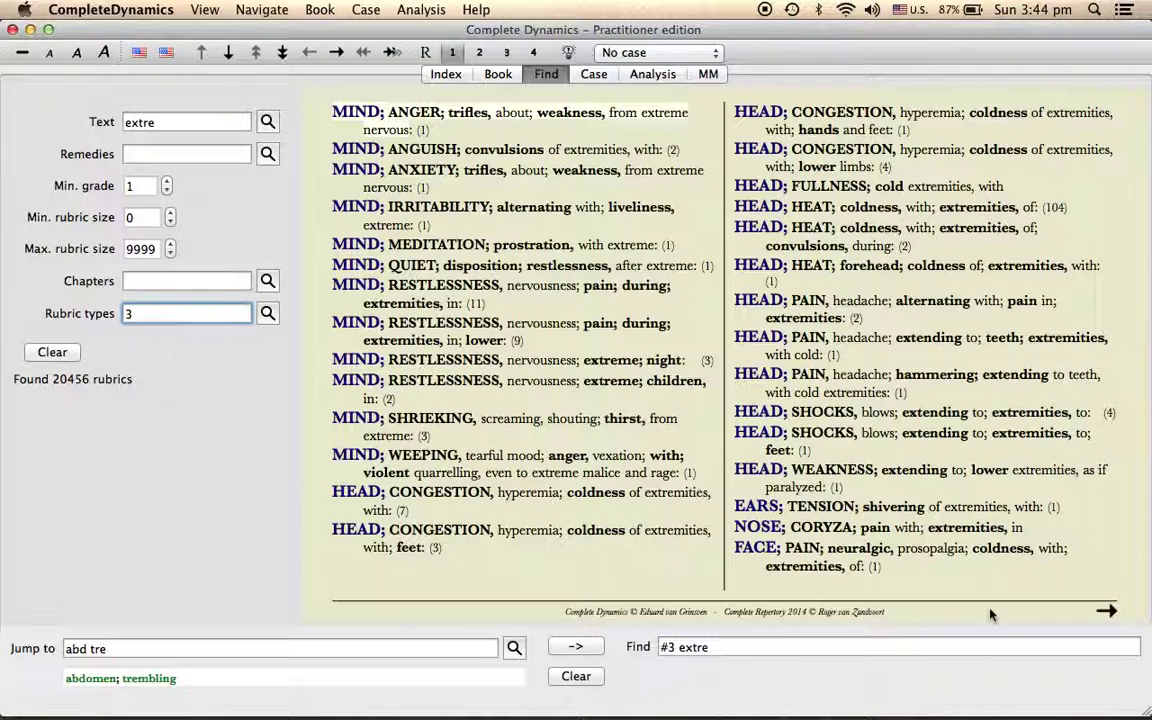
left_click(1105, 611)
Advance one more results page to reach the BACK and EXTREMITIES rubrics.
left_click(1105, 611)
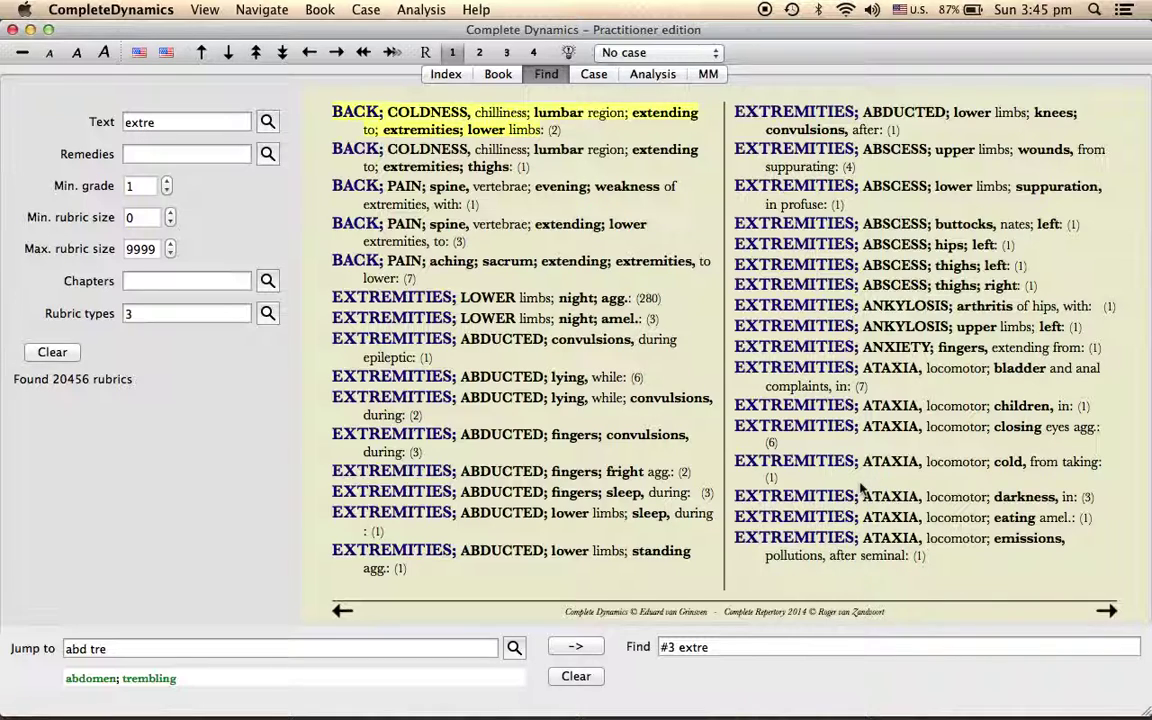
Change the query's rubric type from 3 to 5 (14 rubrics), then remove the #5 prefix entirely.
left_click(676, 647)
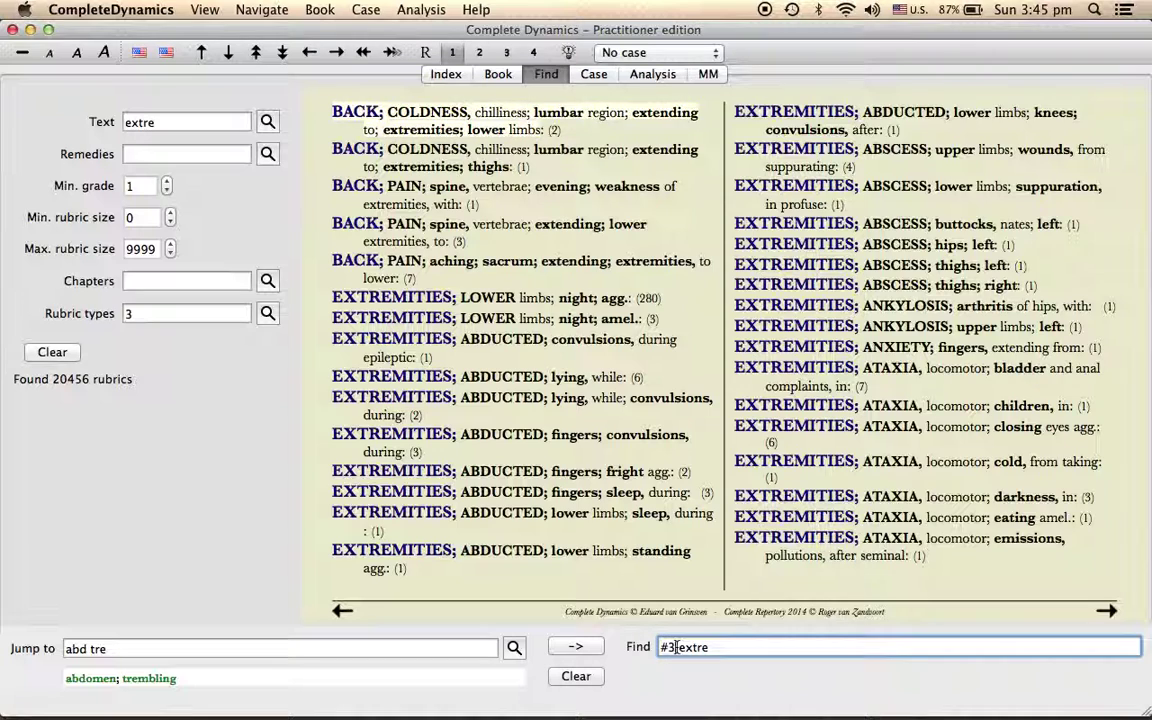
key("BackSpace")
type("5")
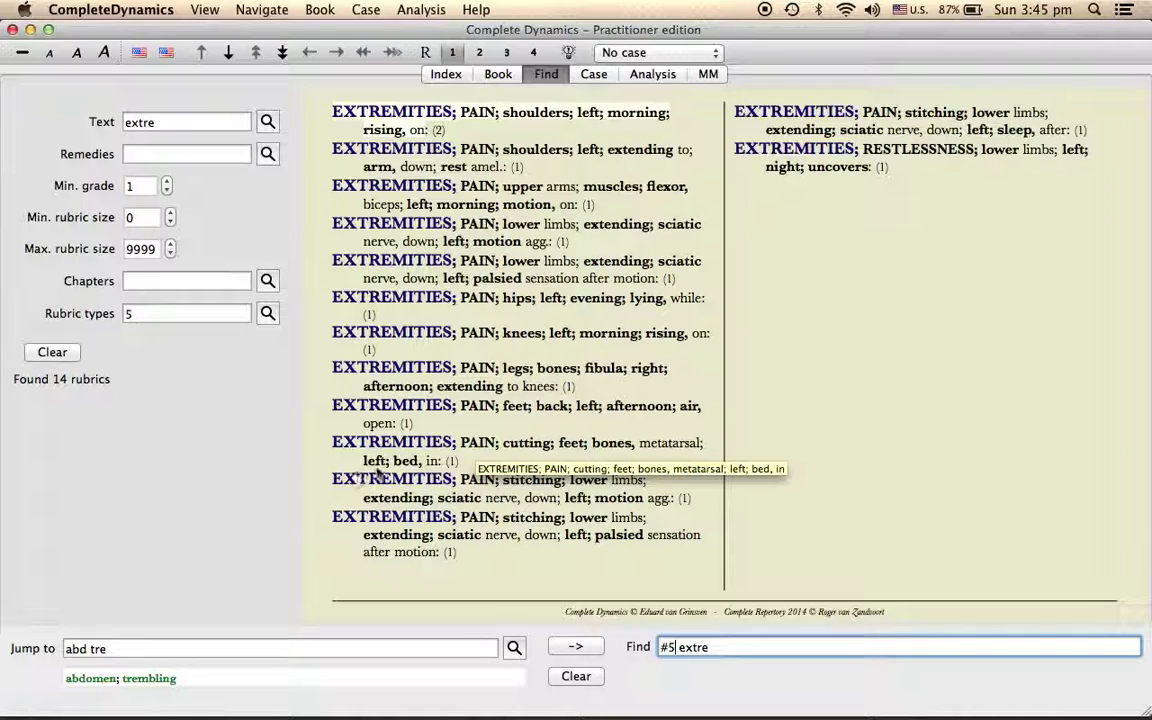
key("Return")
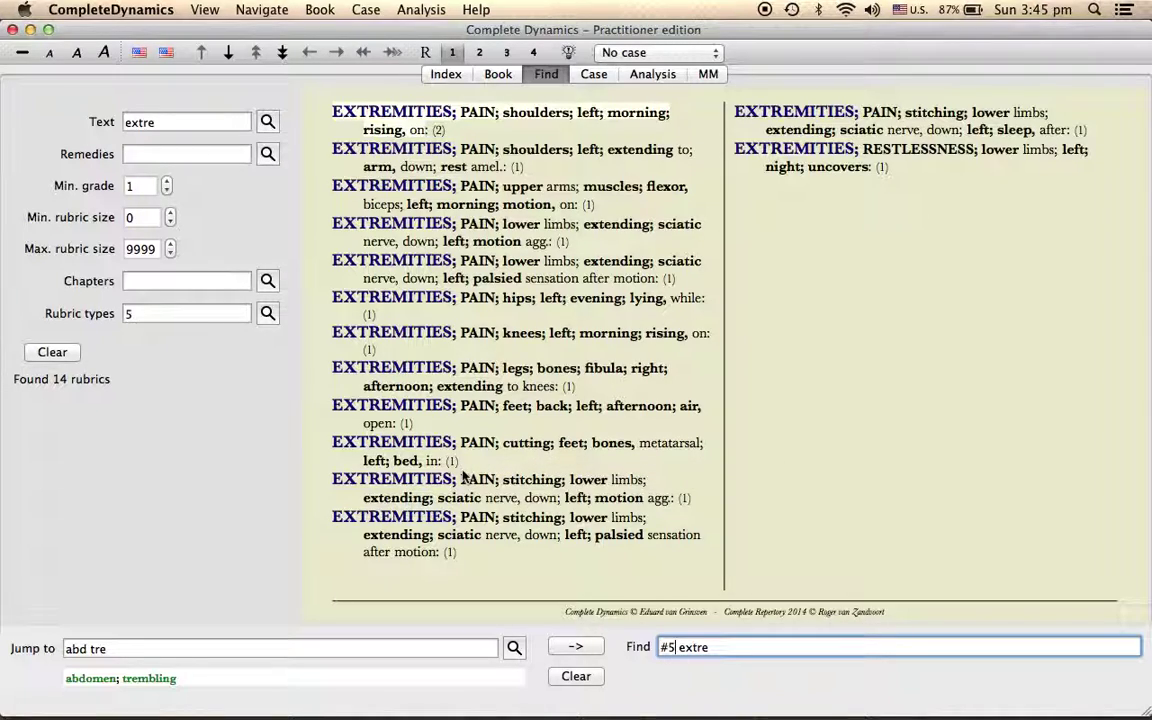
key("BackSpace")
key("BackSpace")
key("BackSpace")
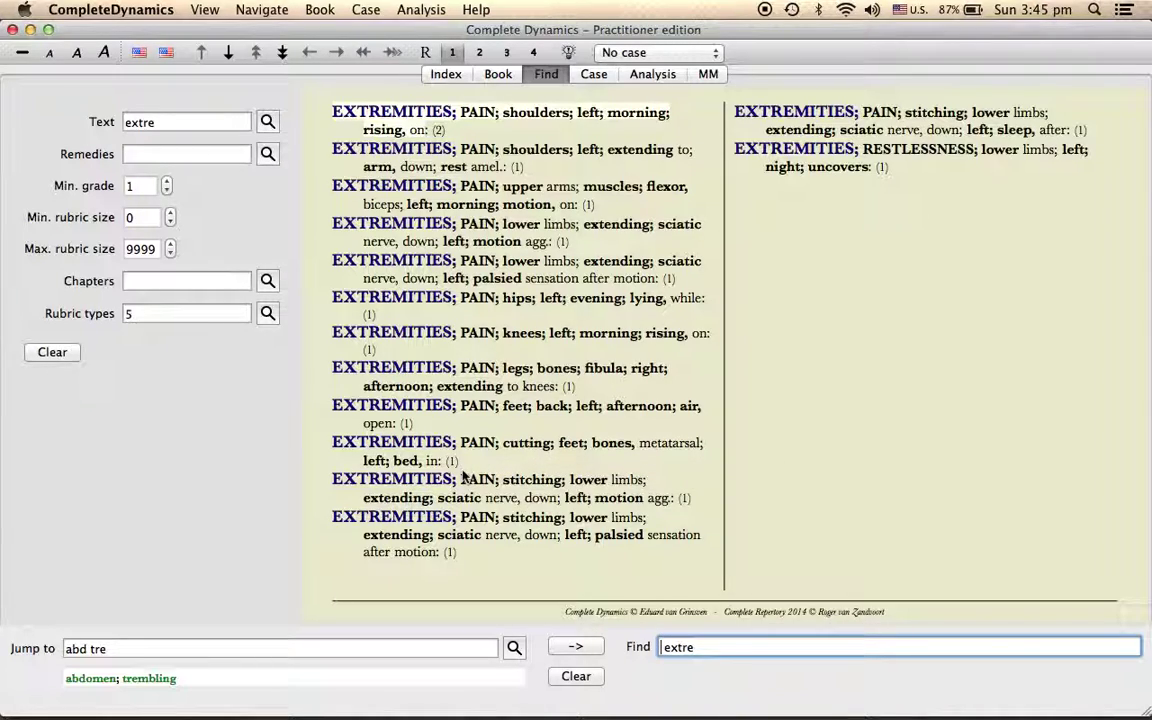
Append *4 to the 'extre' query for grade-4 remedies, then compare grade-4-only and all-grade views.
left_click(723, 646)
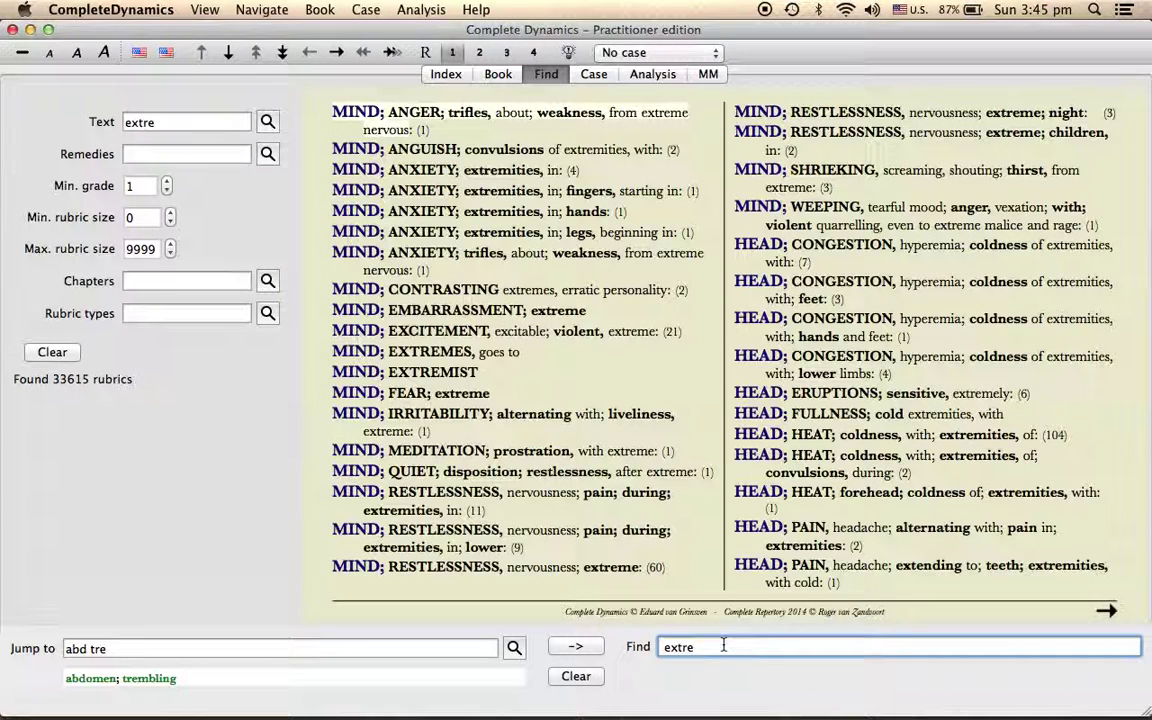
key("Return")
type("*4")
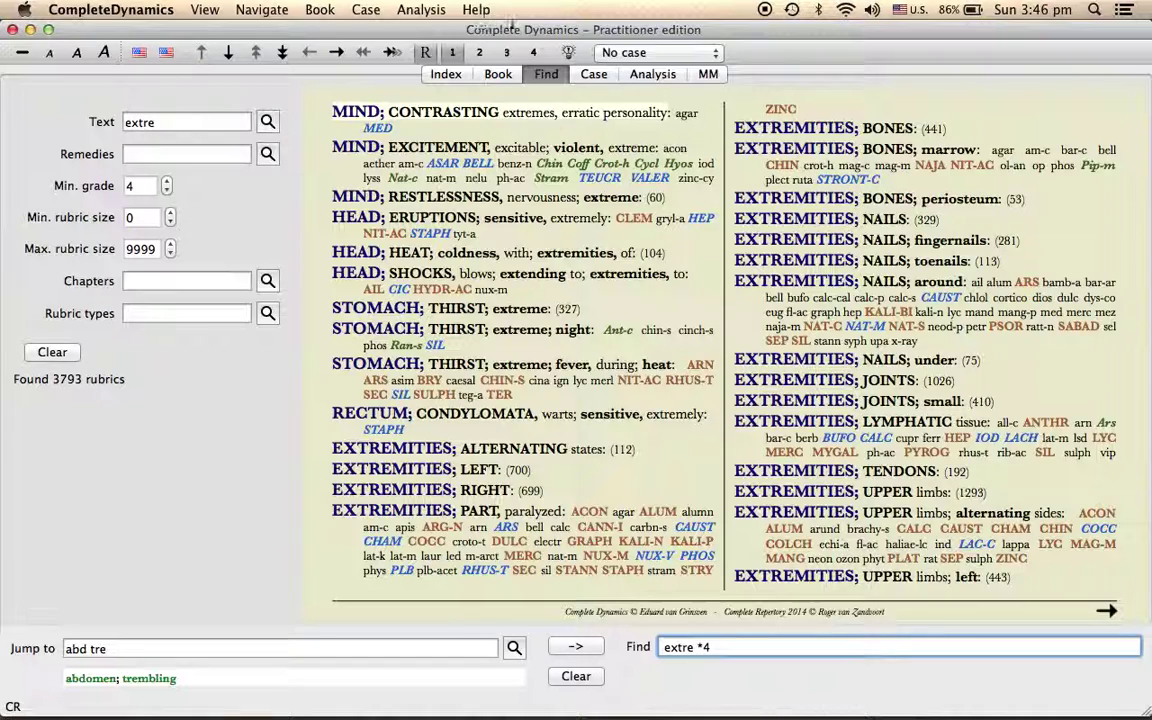
left_click(534, 54)
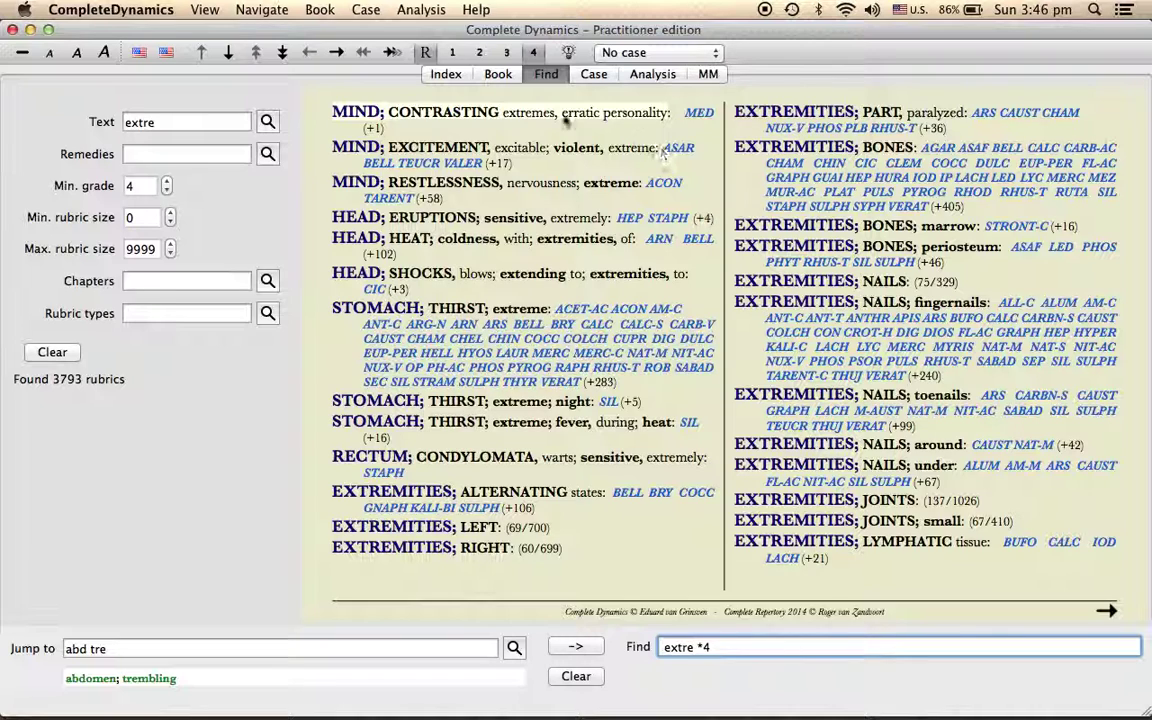
left_click(451, 53)
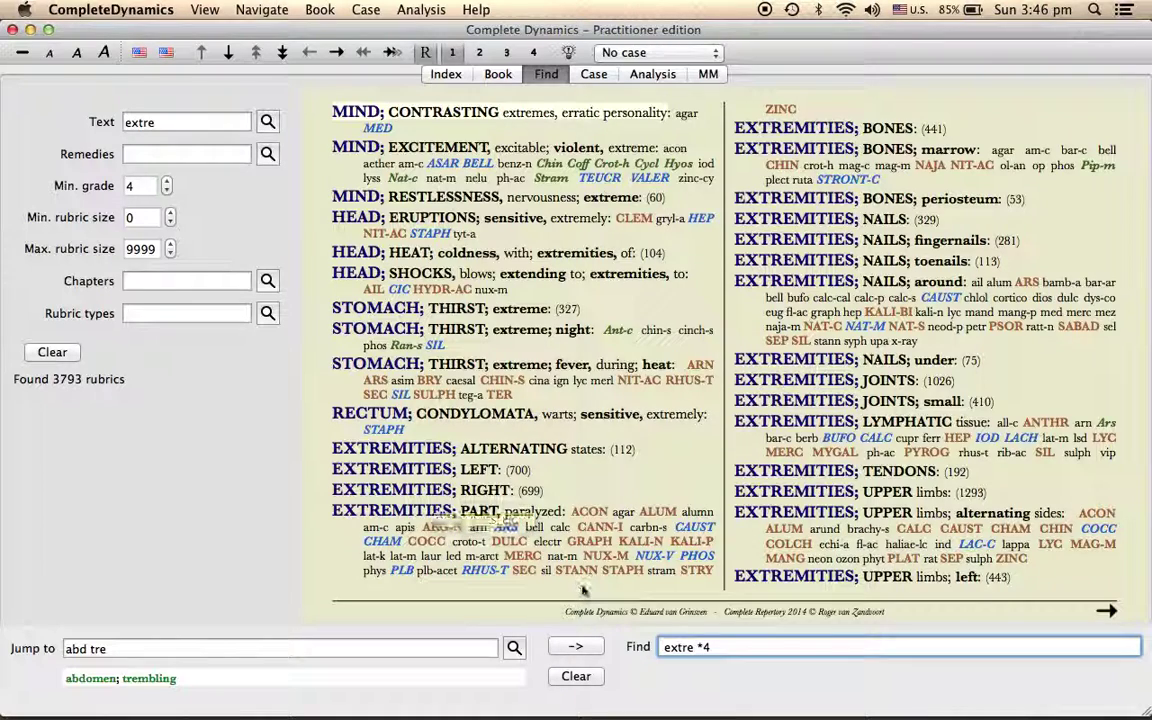
Replace the 'abd tre' jump target with 'ext' to open the book at EXTREMITIES, ALTERNATING states.
left_click(110, 649)
key("BackSpace")
key("BackSpace")
key("BackSpace")
key("BackSpace")
key("BackSpace")
key("BackSpace")
key("BackSpace")
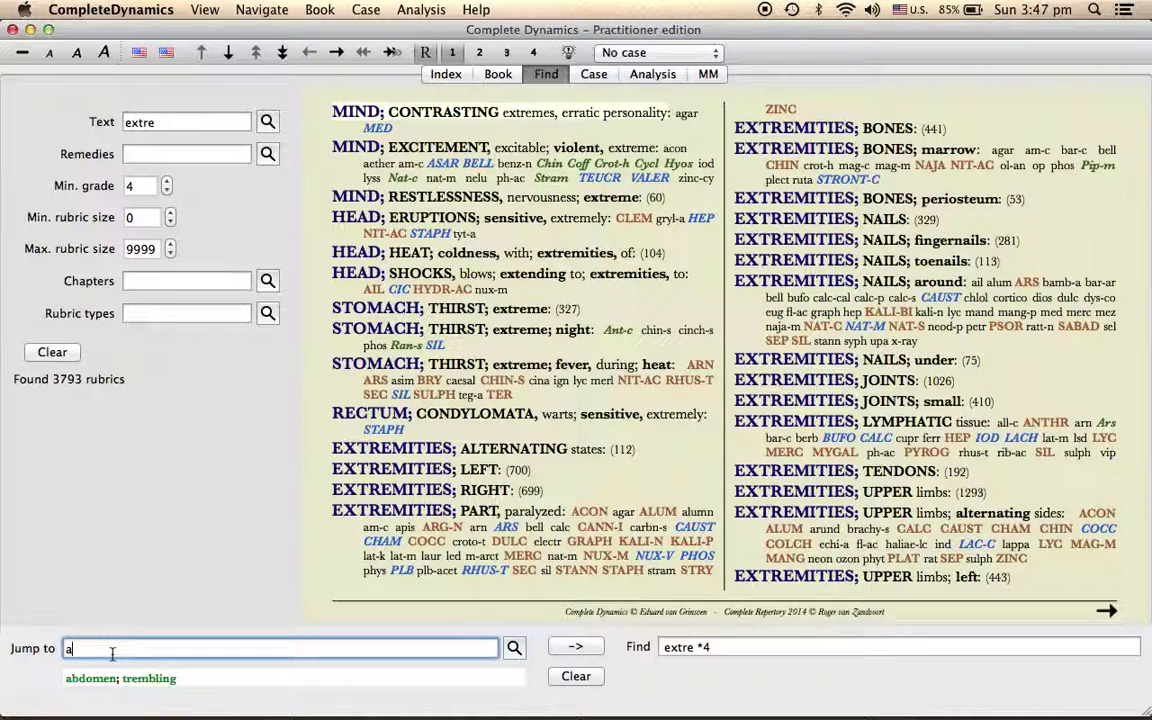
type("ext")
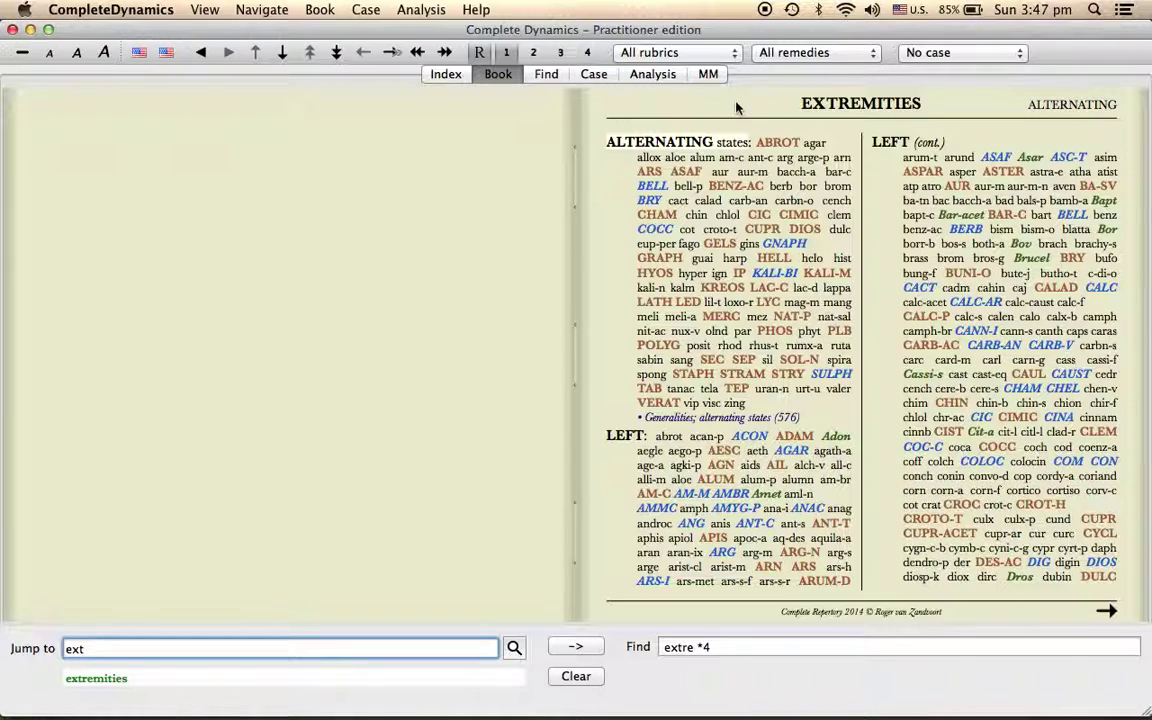
left_click(816, 57)
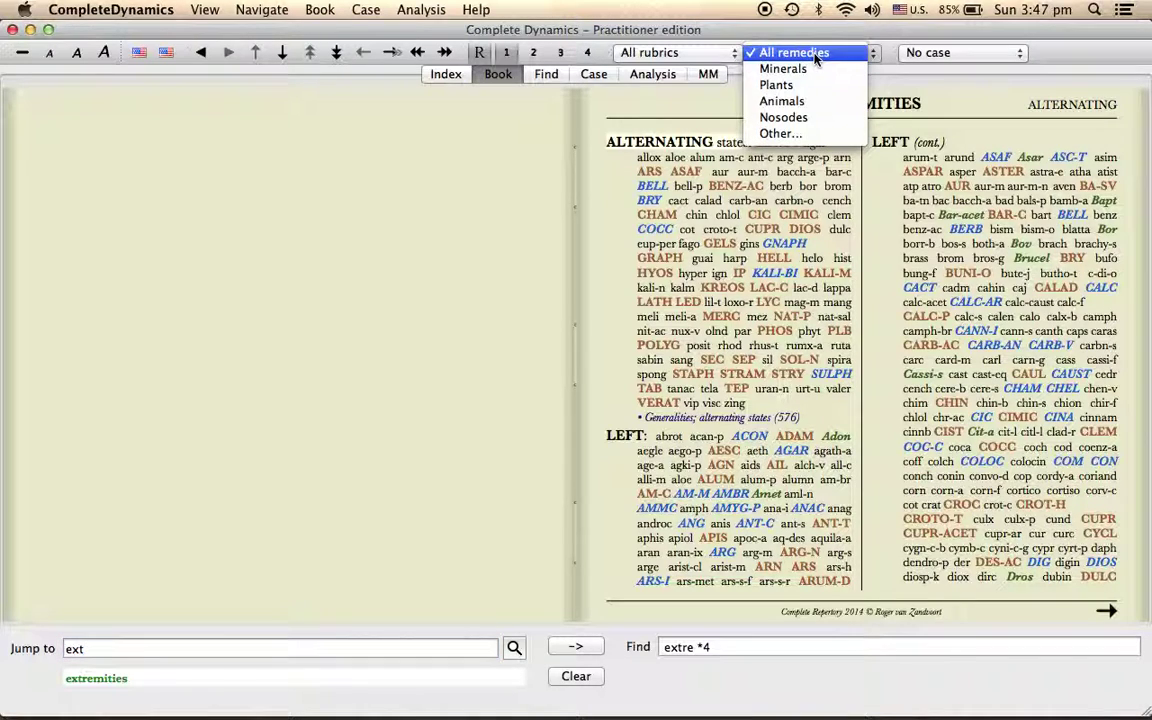
Filter the EXTREMITIES page's remedies to Minerals, then to Nosodes only.
key("Escape")
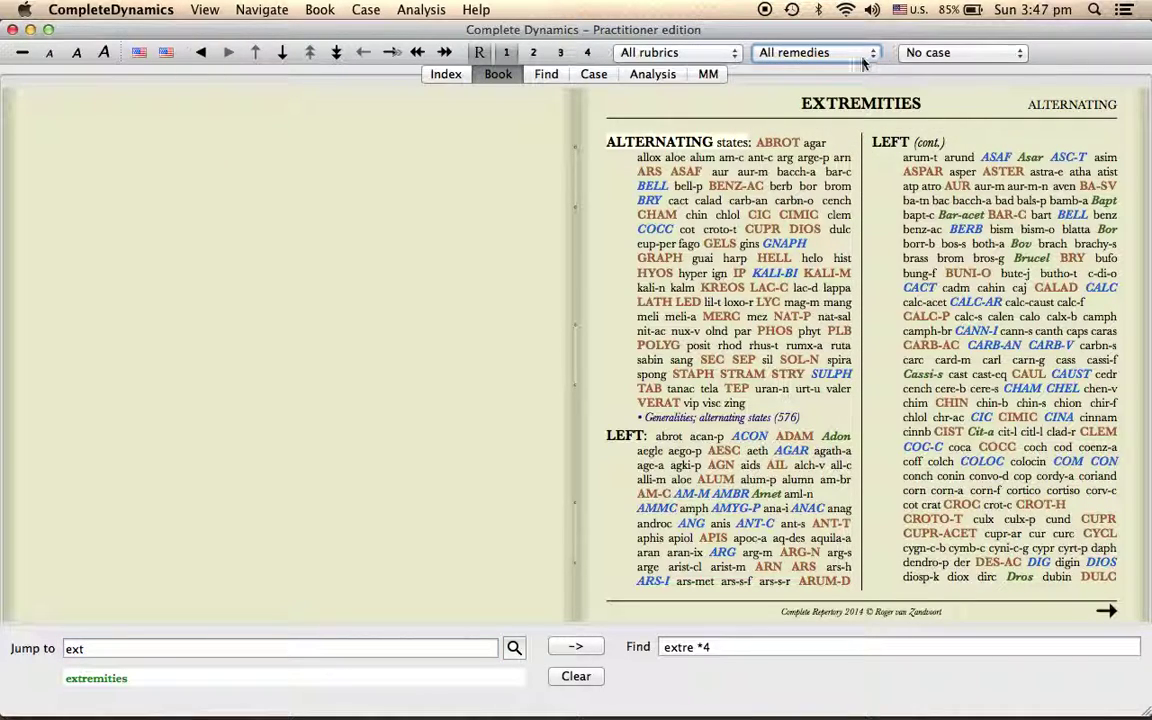
left_click(775, 52)
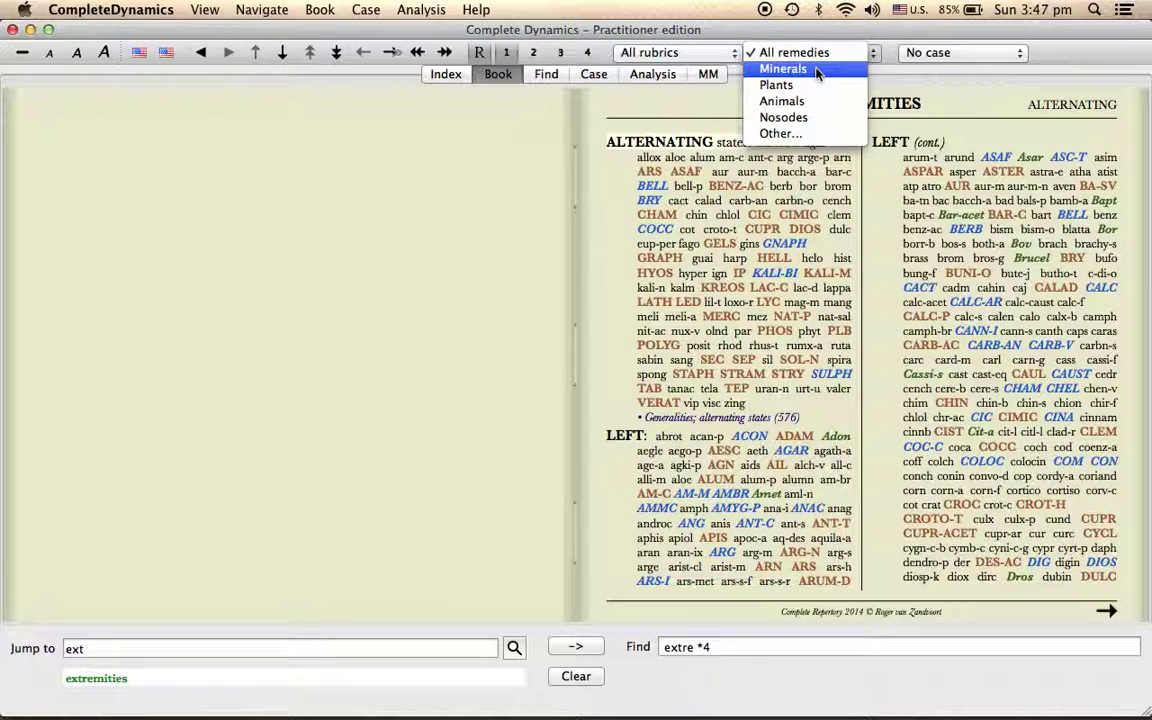
left_click(816, 70)
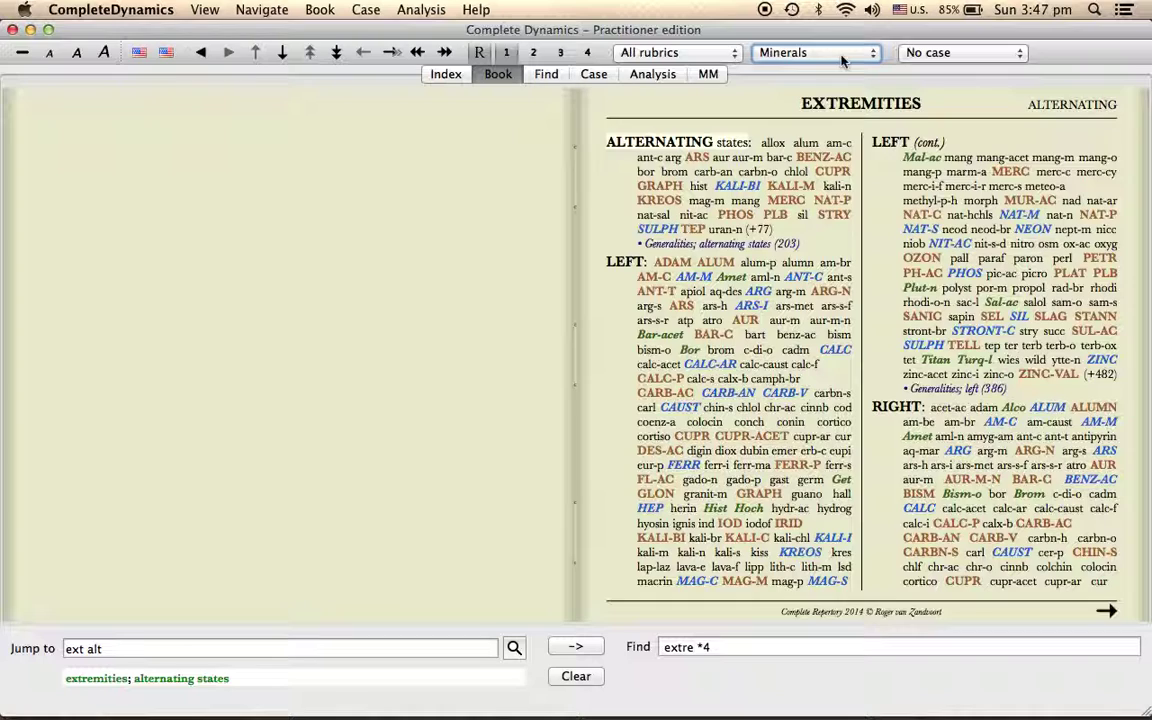
left_click(841, 60)
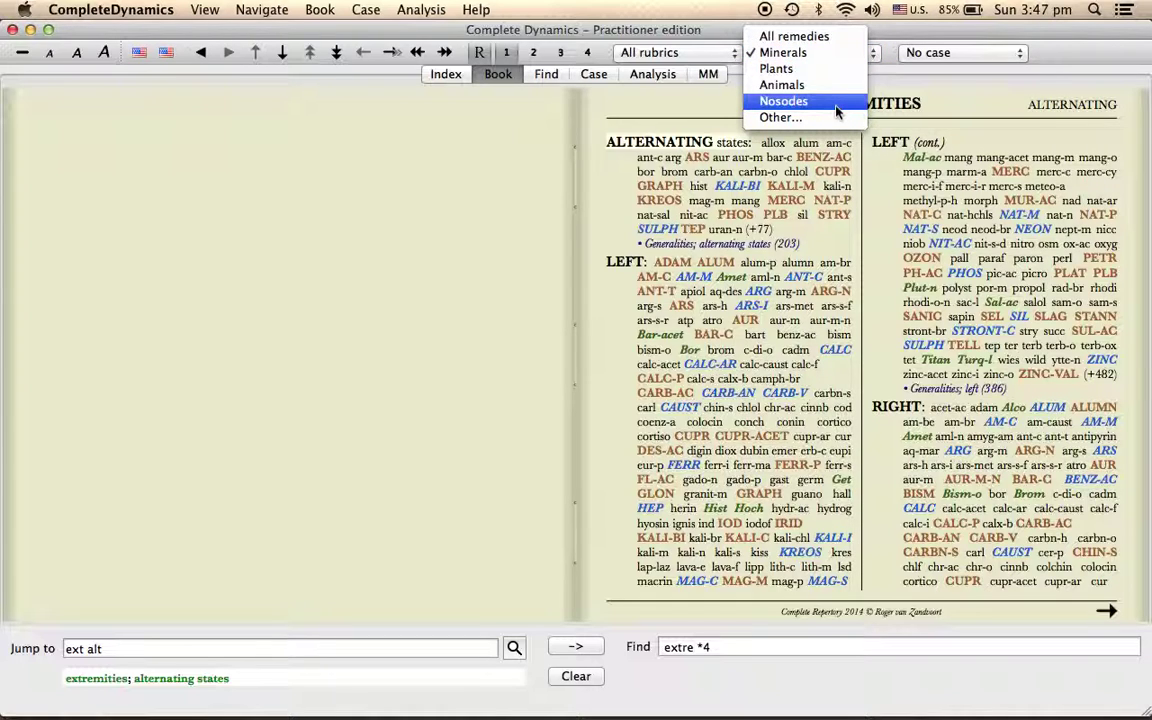
left_click(838, 103)
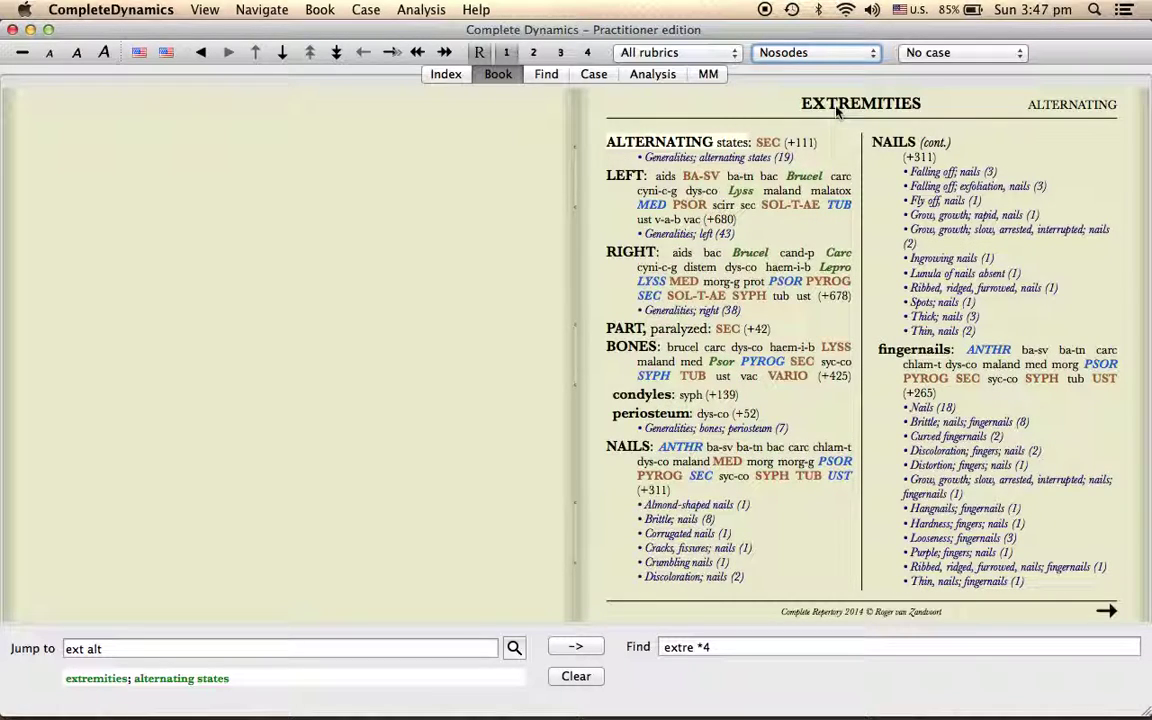
left_click(810, 53)
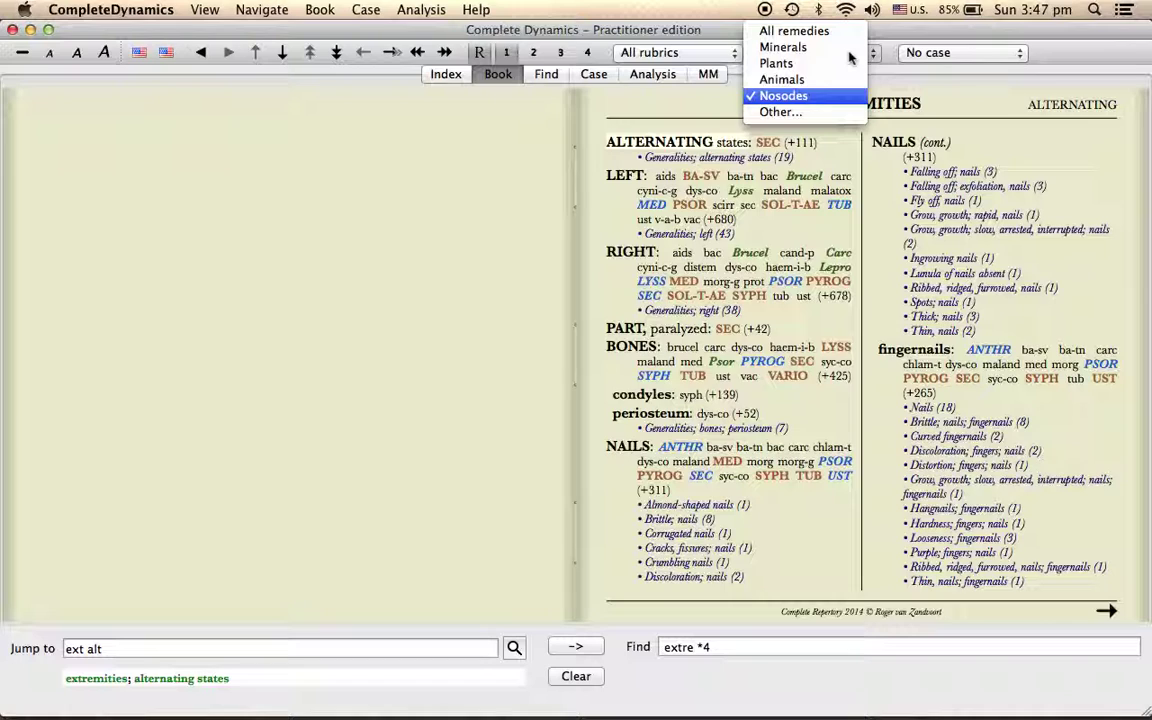
Set a custom remedy filter of Basidiomycetes (25) under Fungi and apply it.
left_click(786, 115)
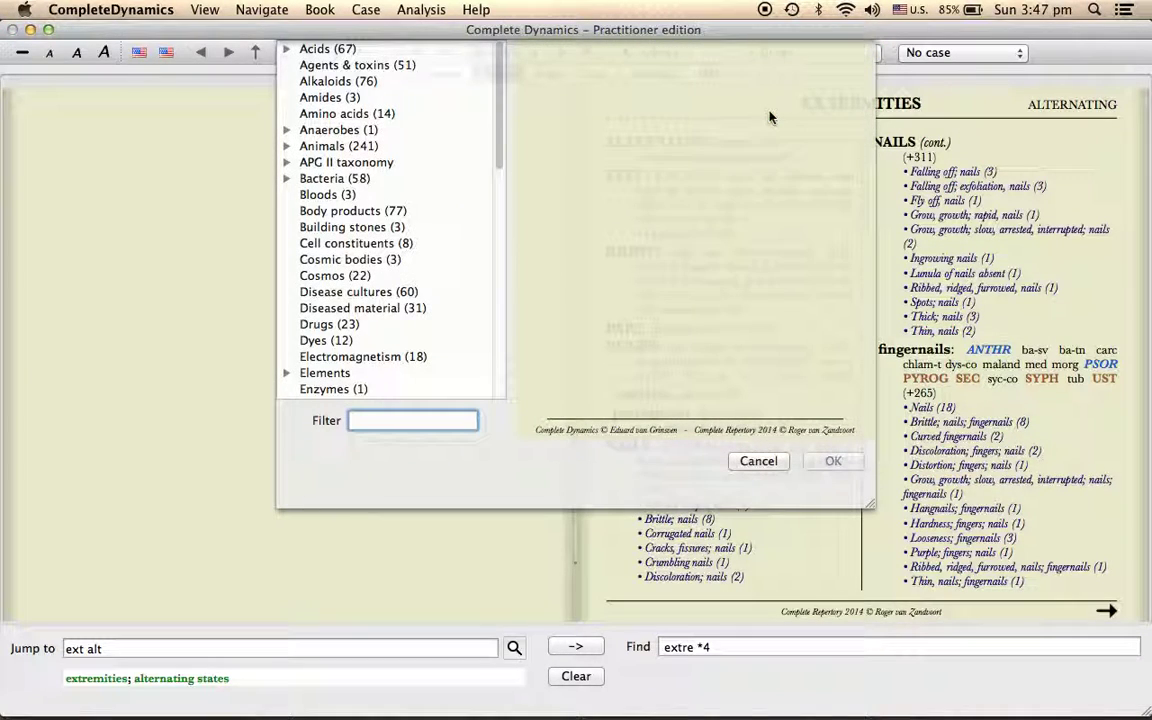
scroll(391, 231, "down", 10)
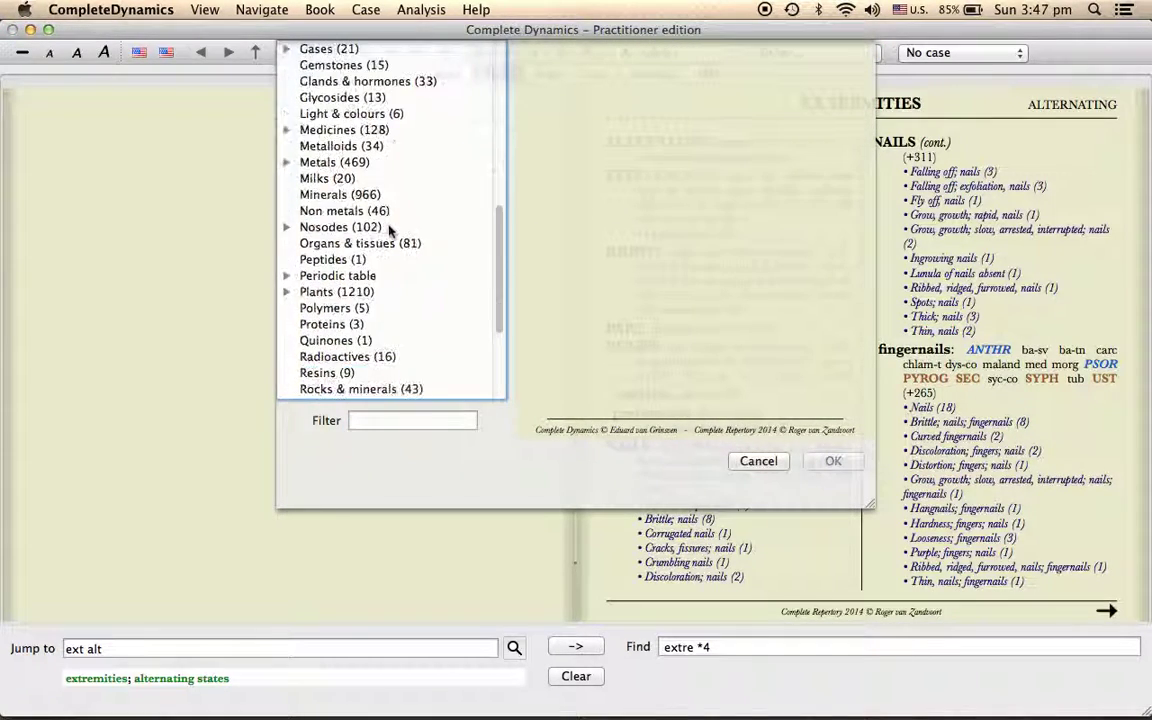
scroll(391, 231, "up", 3)
left_click(287, 114)
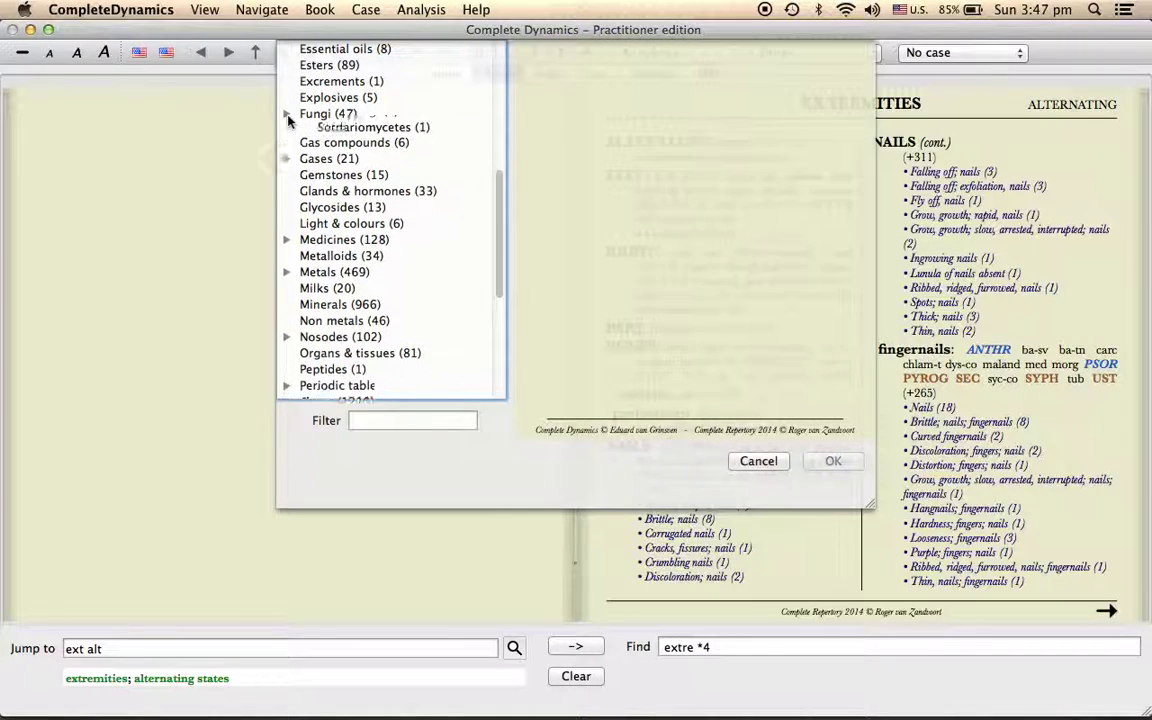
left_click(362, 148)
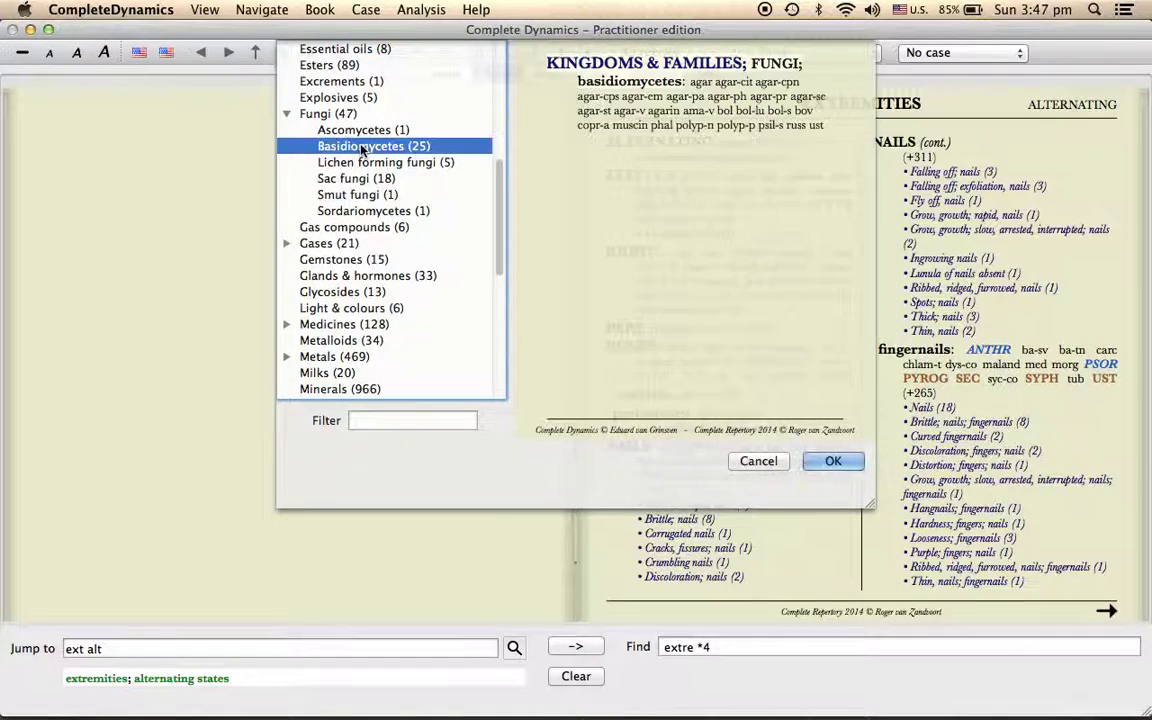
mouse_move(650, 100)
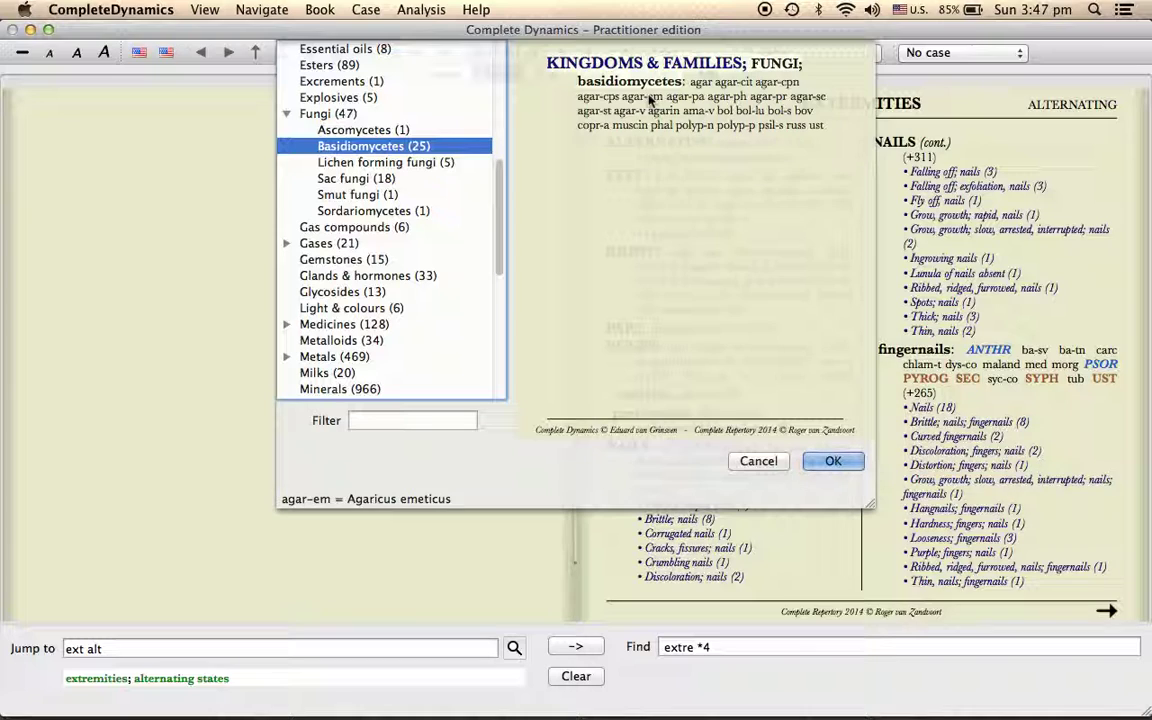
left_click(834, 461)
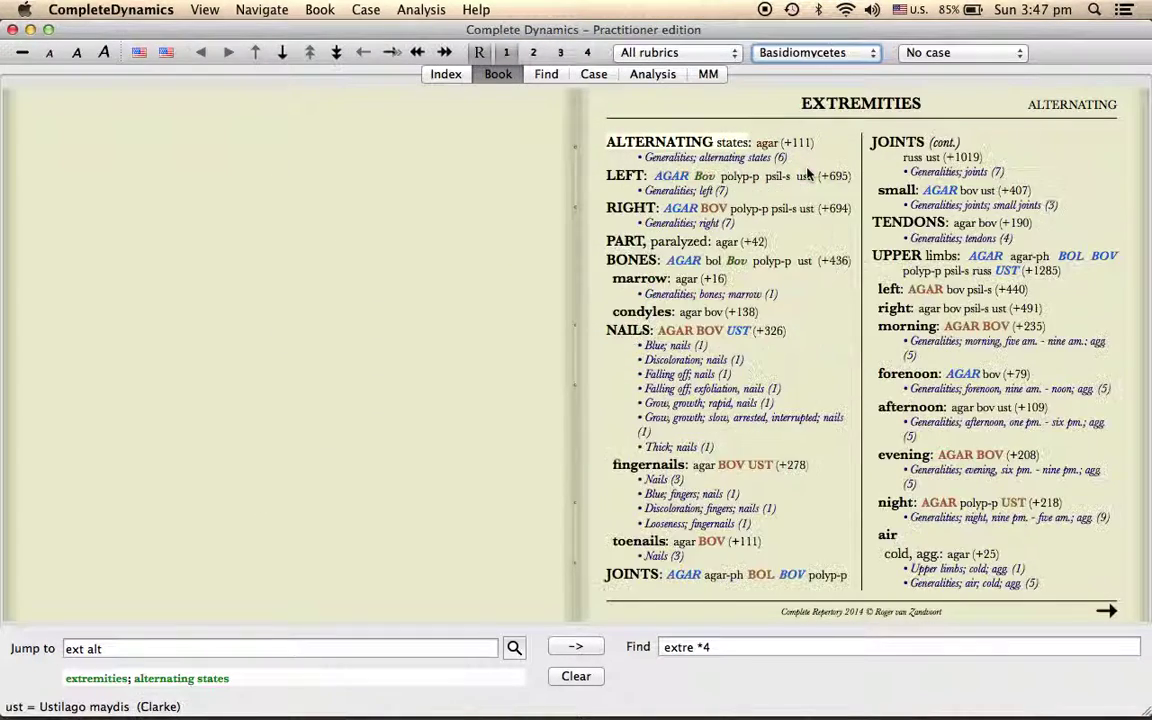
left_click(727, 649)
Drop the *4 grade limit so 'extre' returns 33615 rubrics, show their remedies and page forward.
key("BackSpace")
key("BackSpace")
key("BackSpace")
key("Return")
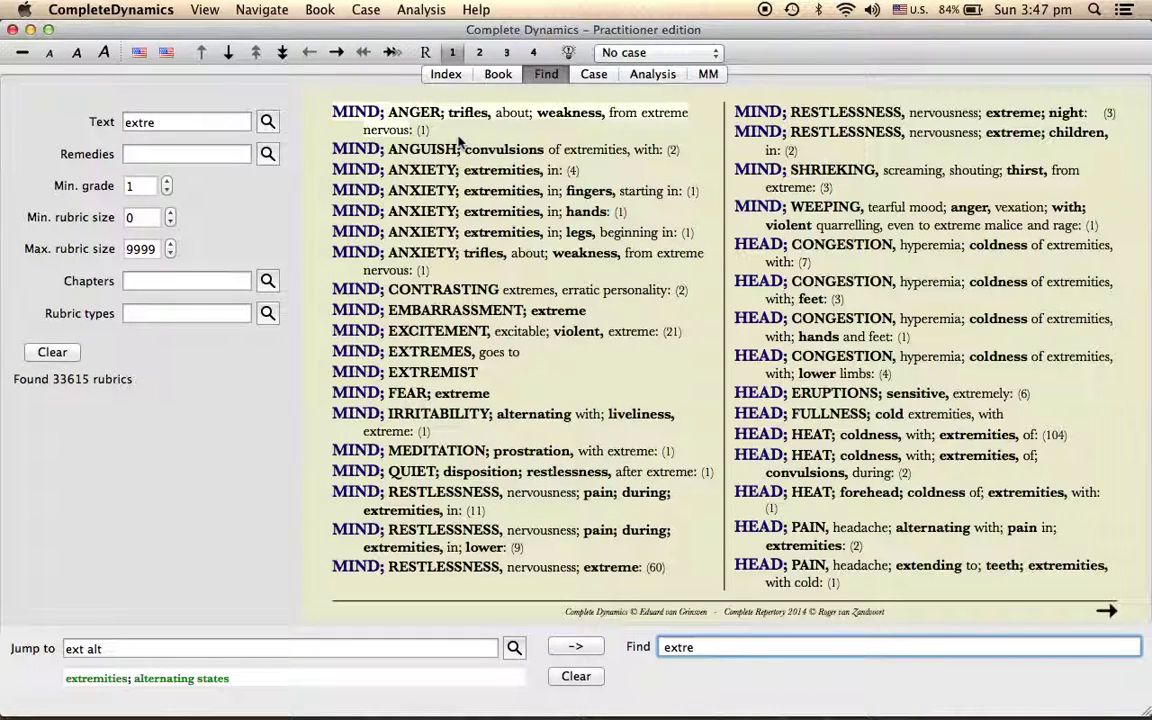
left_click(620, 232)
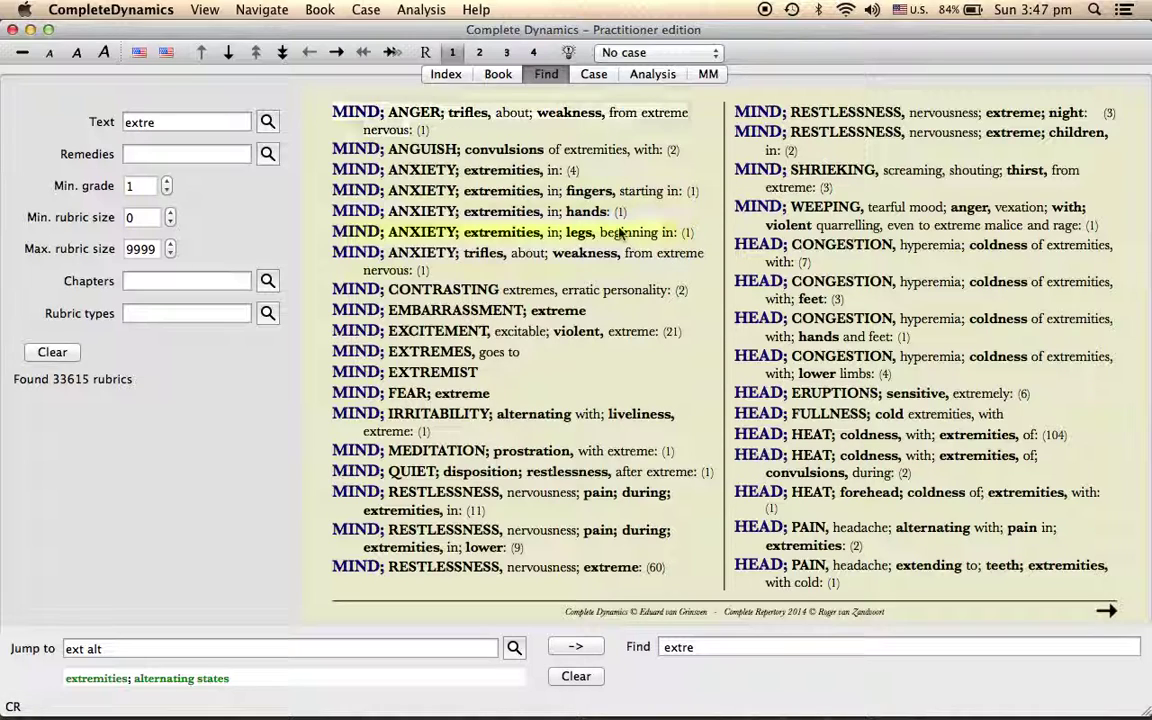
key("r")
left_click(434, 126)
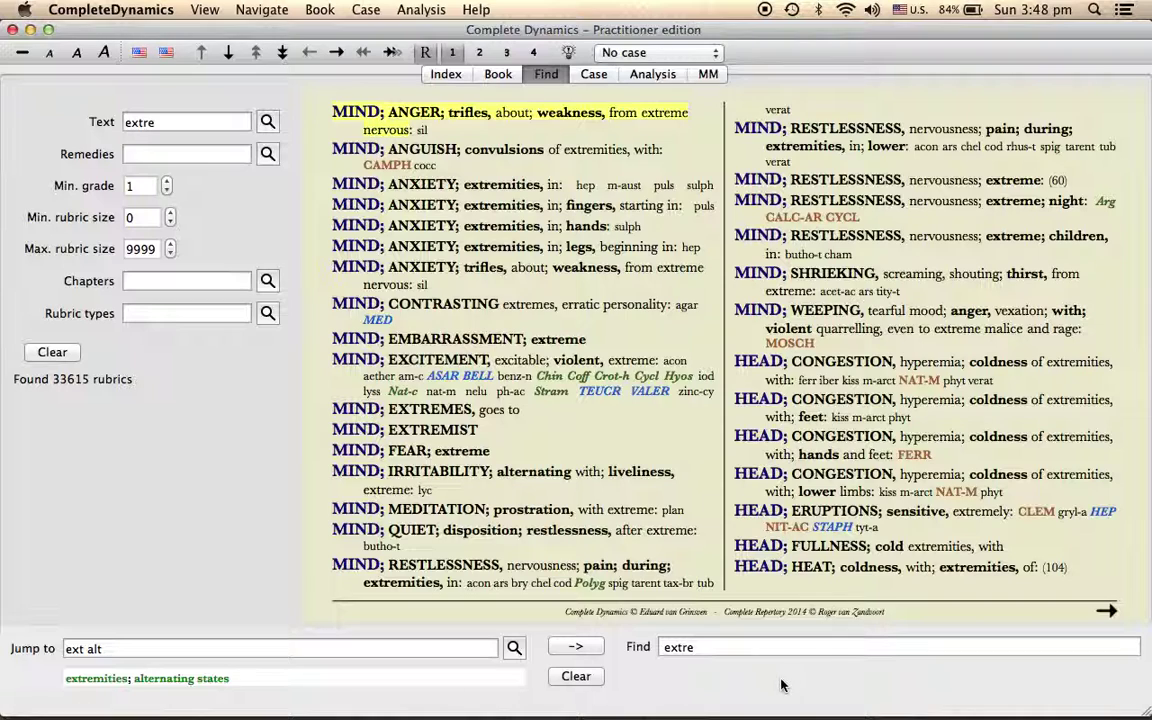
left_click(1106, 610)
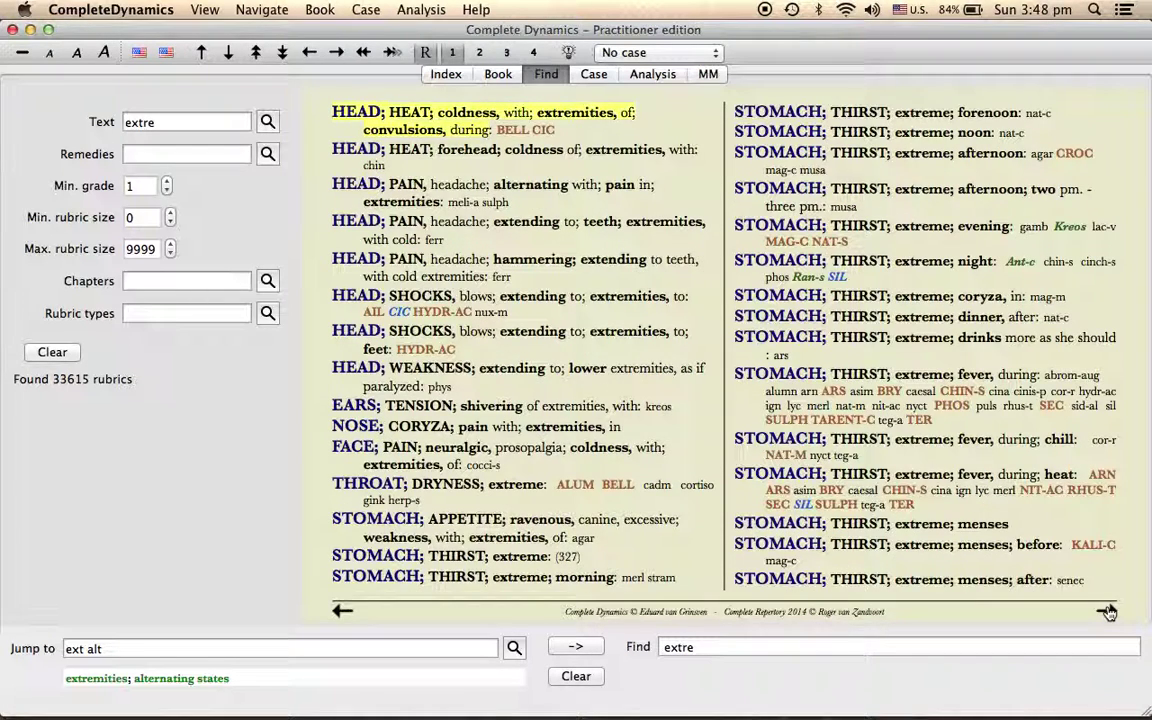
Rerun the 'extre' search from page one, then jump back to EXTREMITIES alternating states.
left_click(732, 644)
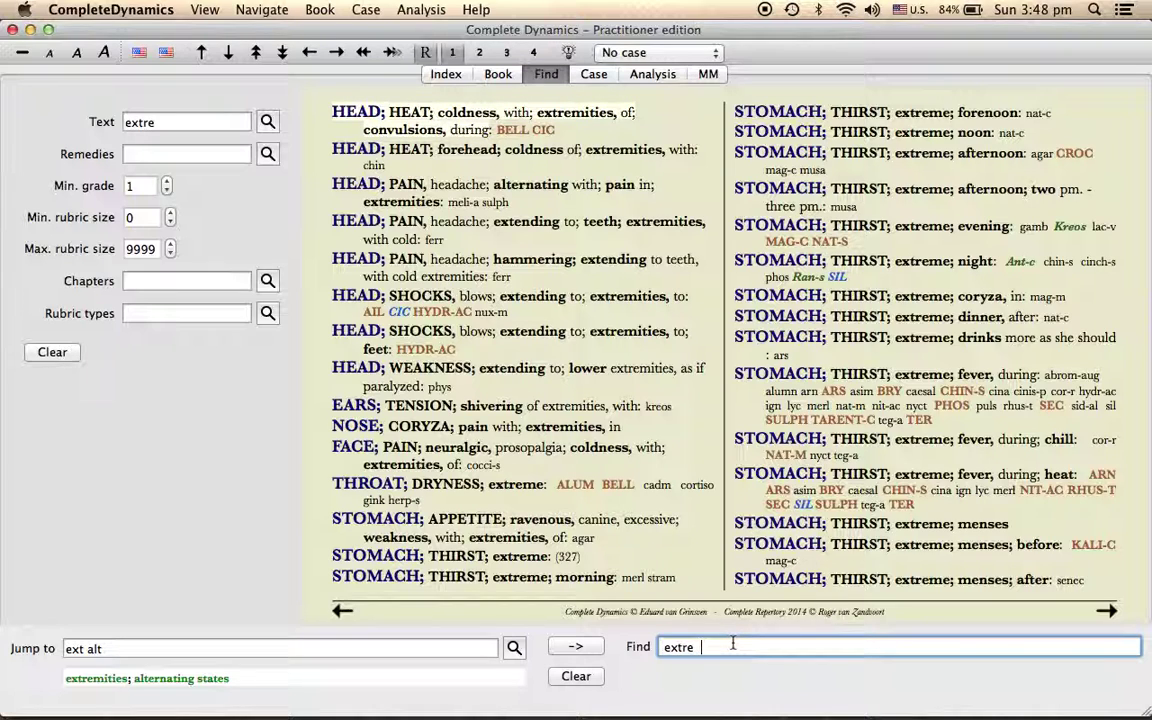
key("Return")
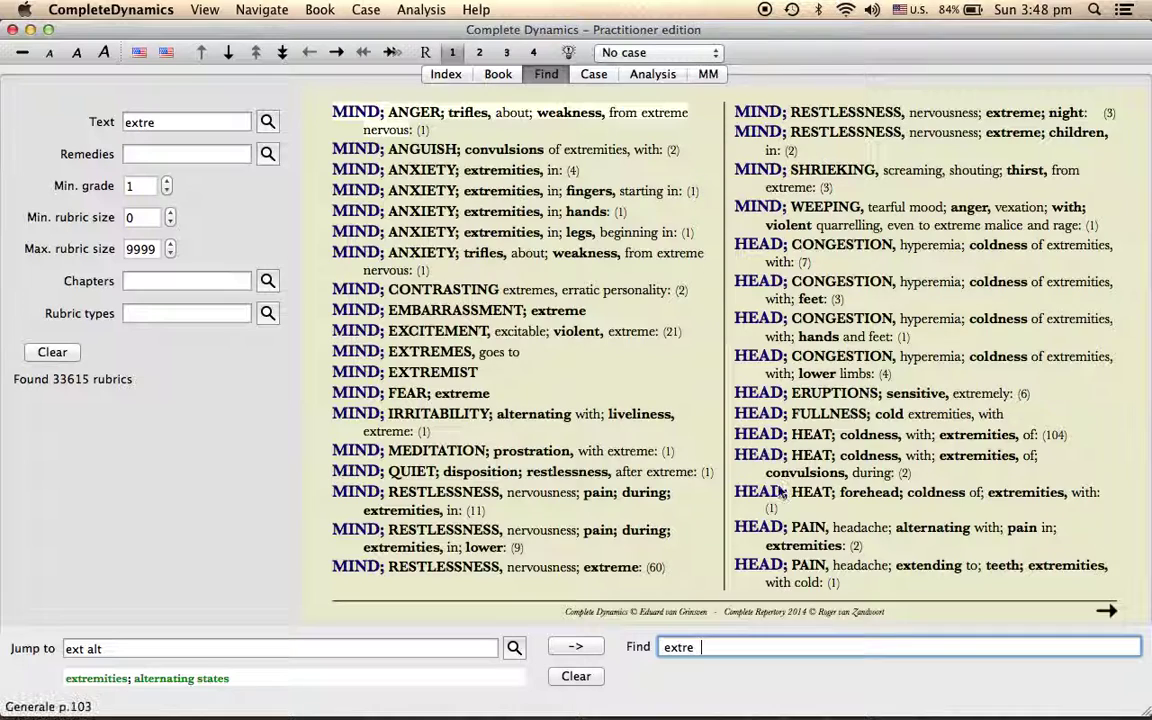
left_click(192, 648)
key("Return")
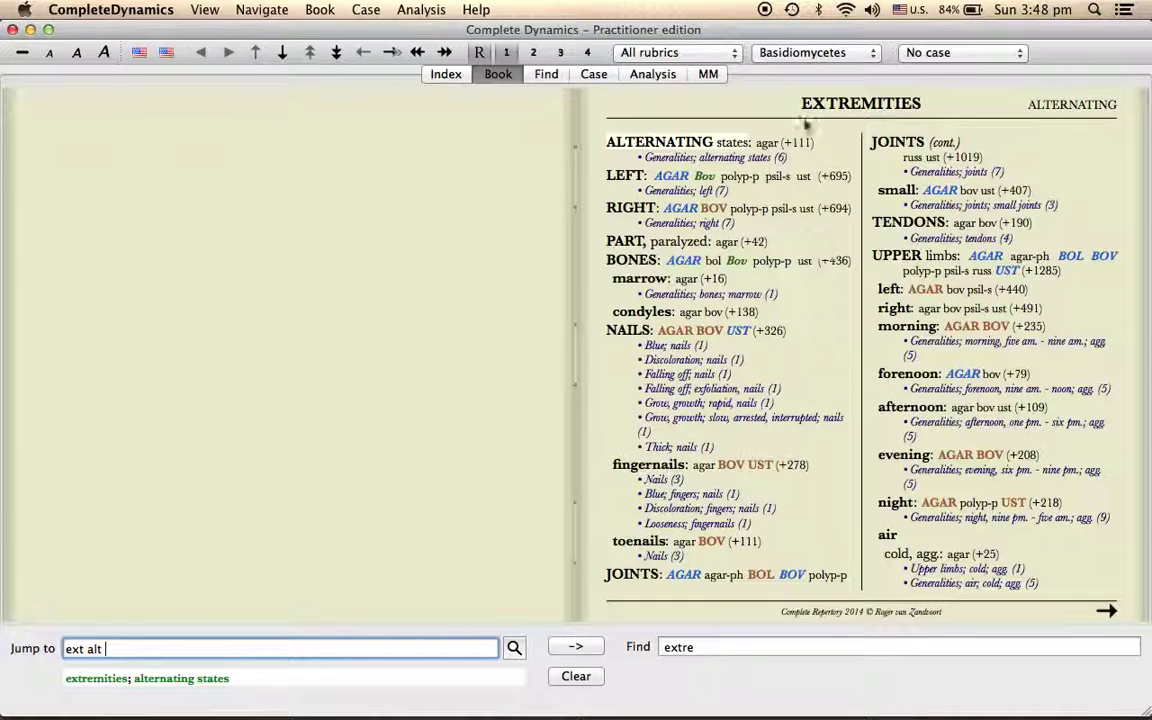
Reset the remedy filter to All remedies, keep all rubric types, and return to the Find results.
left_click(783, 54)
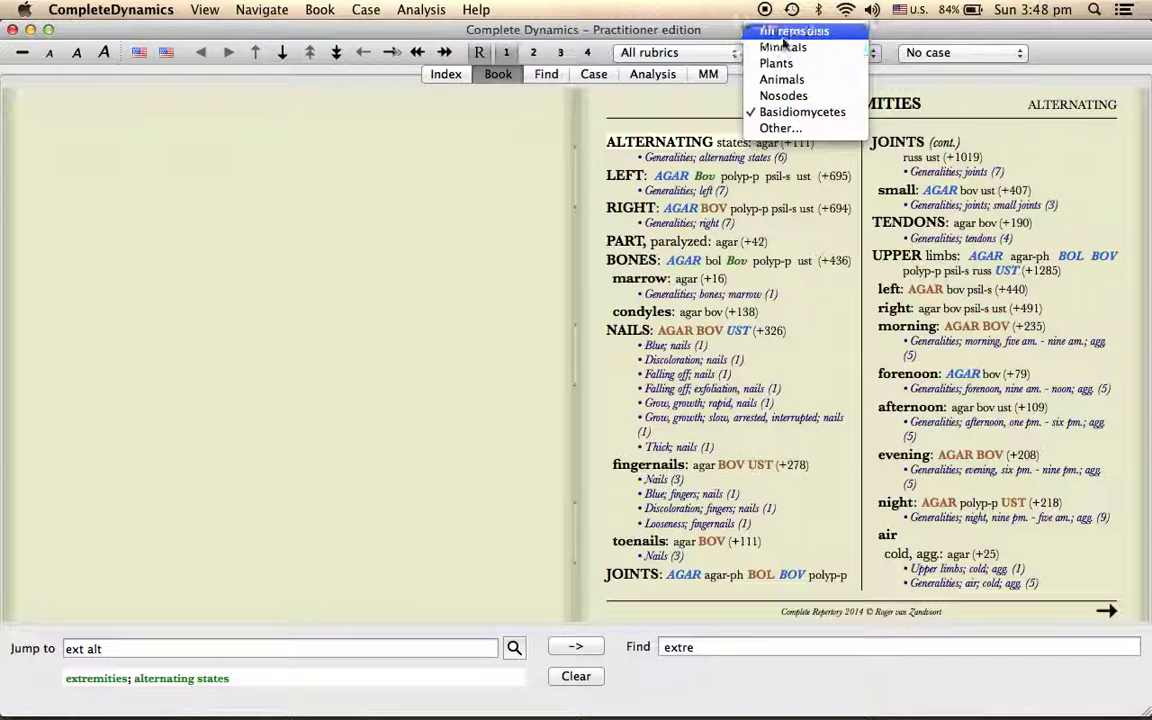
left_click(785, 34)
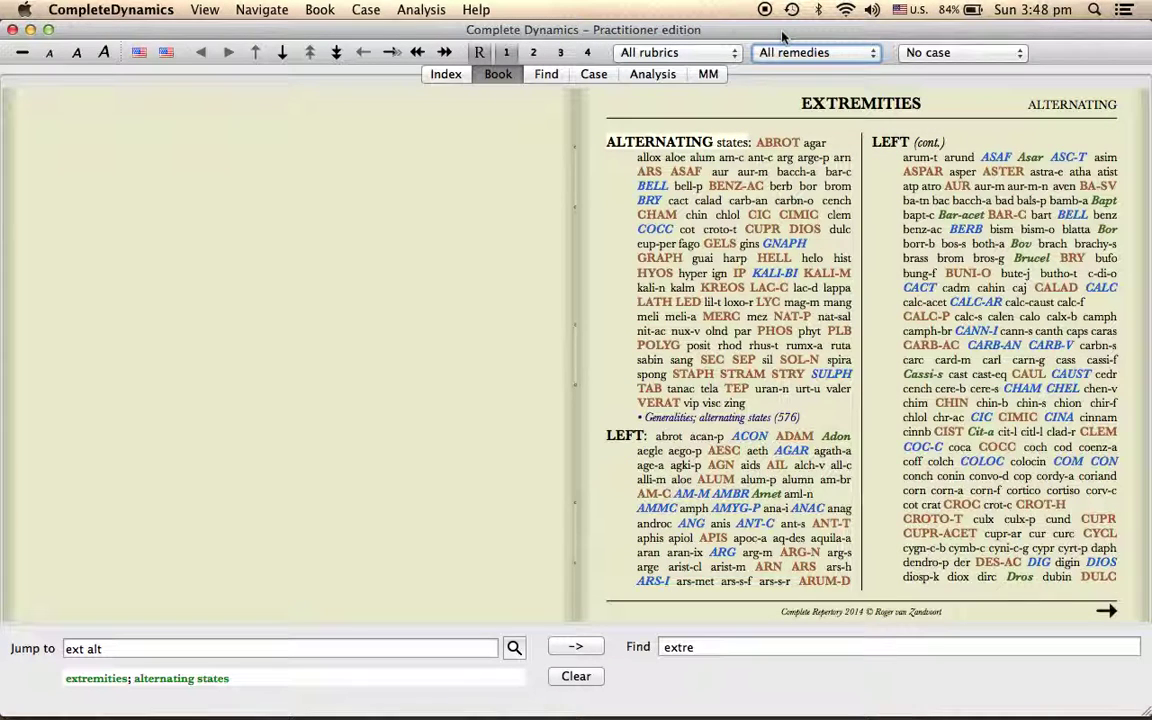
left_click(690, 55)
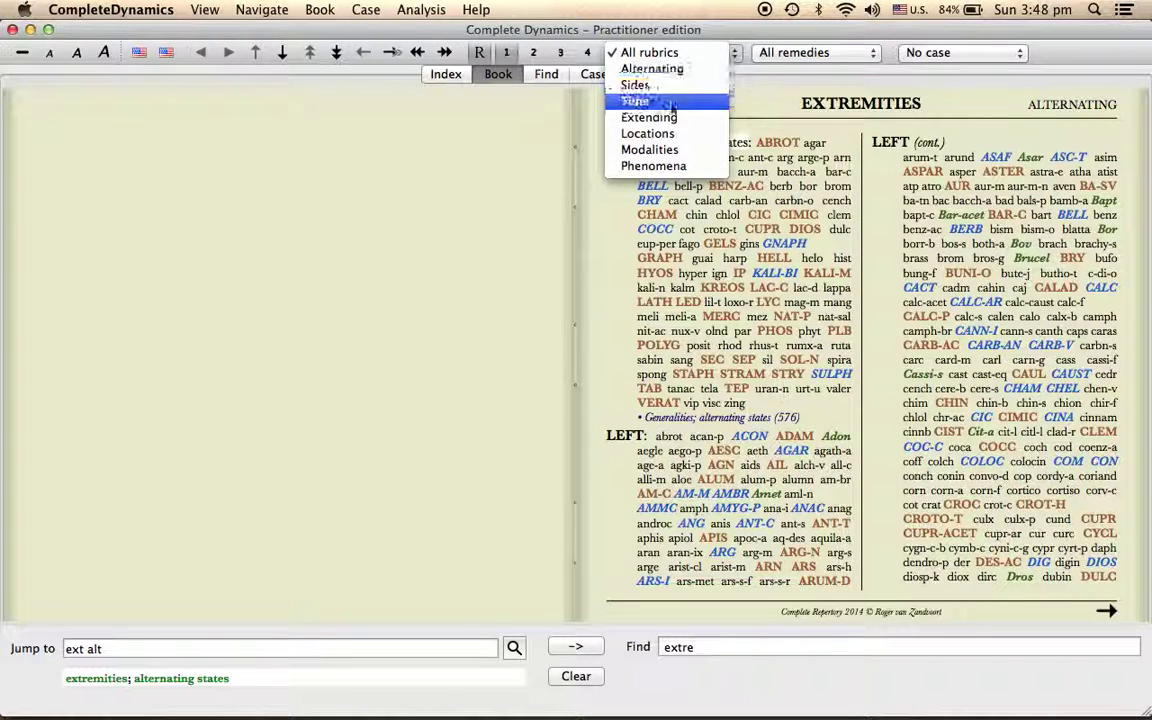
left_click(651, 55)
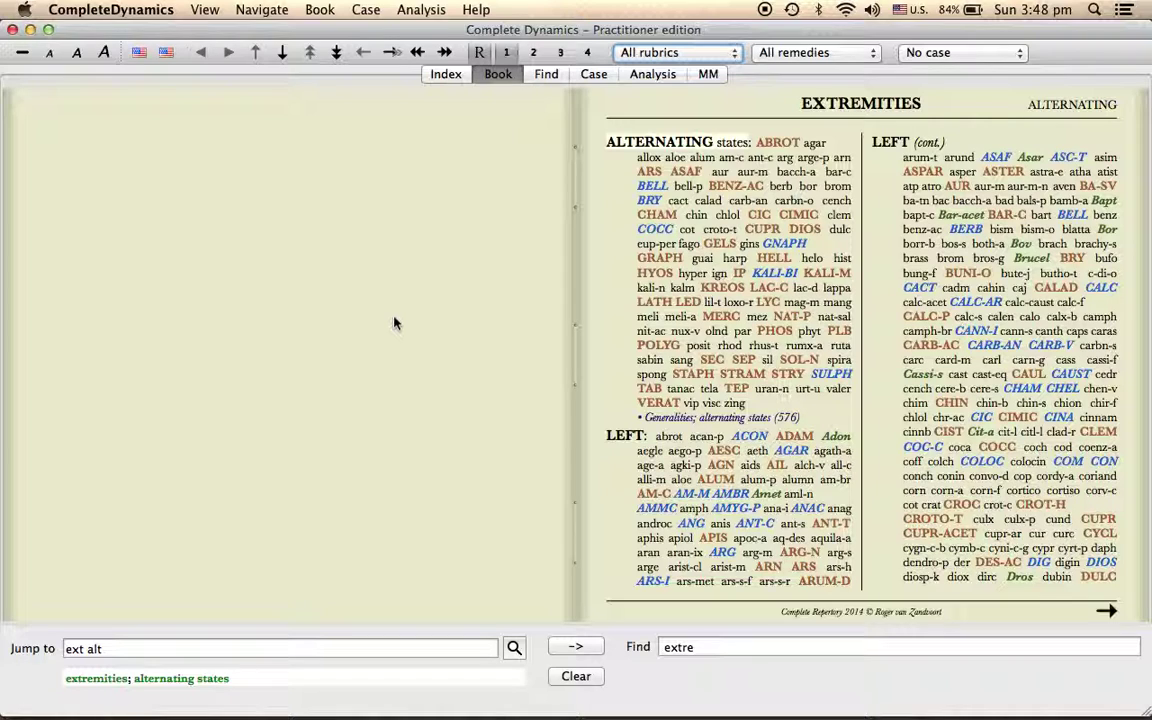
left_click(546, 75)
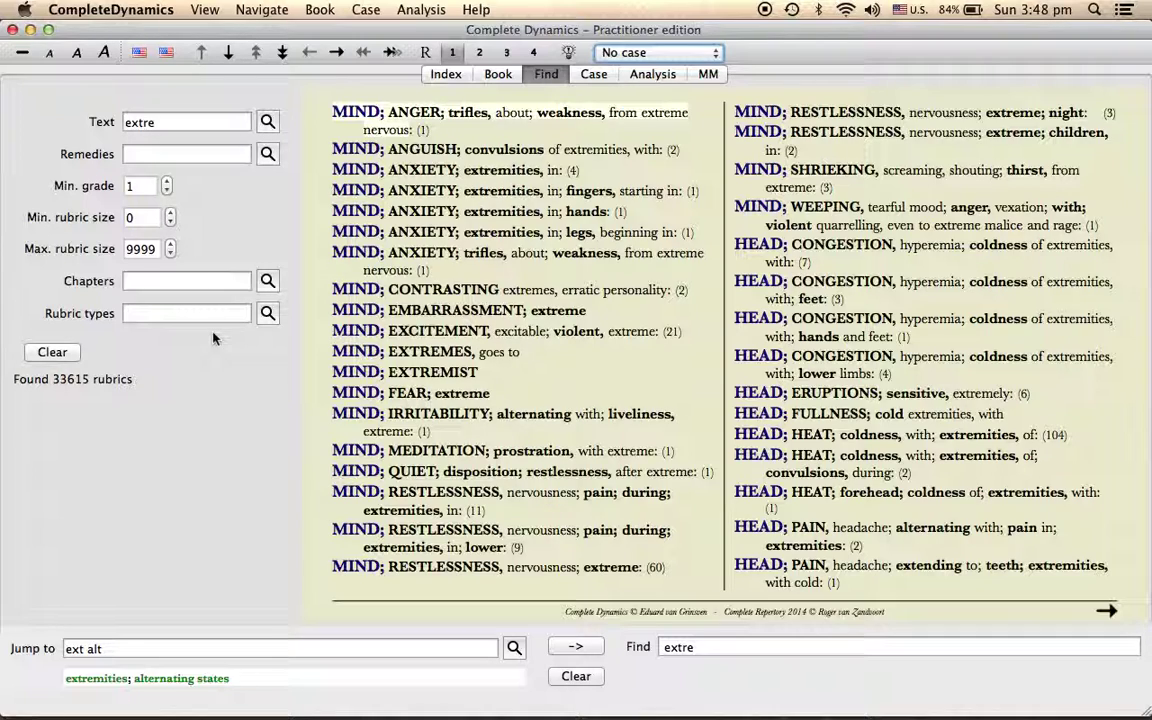
Replace the 'extre' query with the remedy 'puls.' (20684 rubrics), then add 'kali-c.'.
left_click(714, 648)
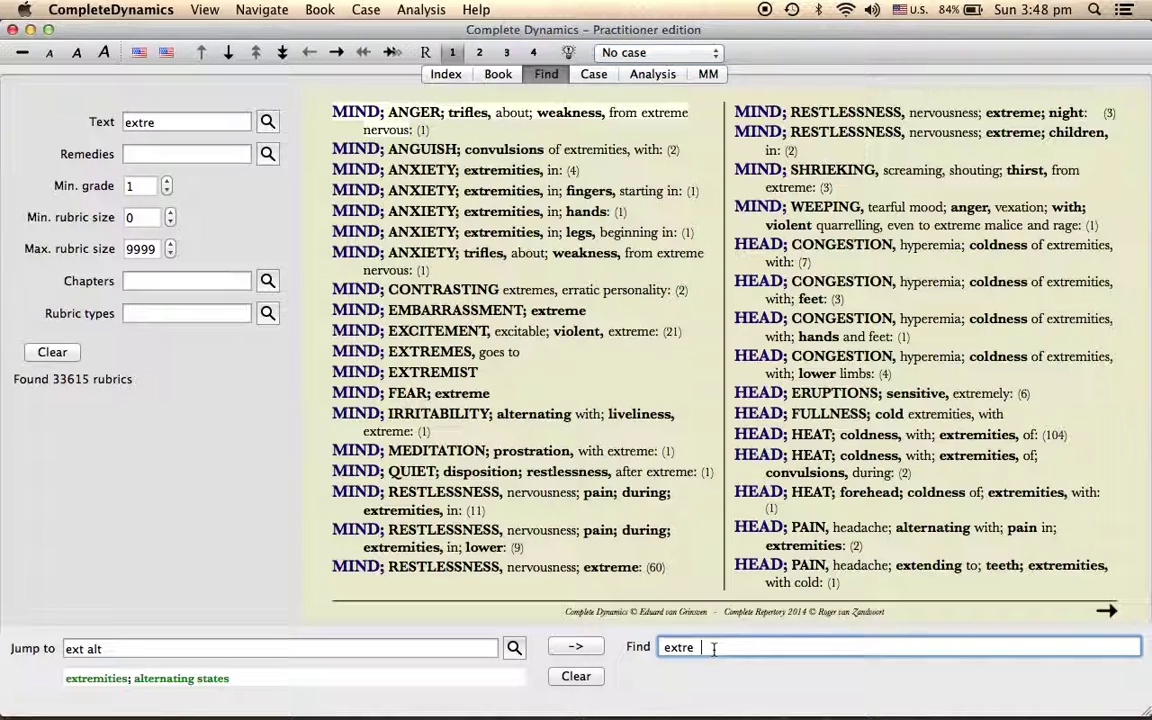
key("super+a")
key("BackSpace")
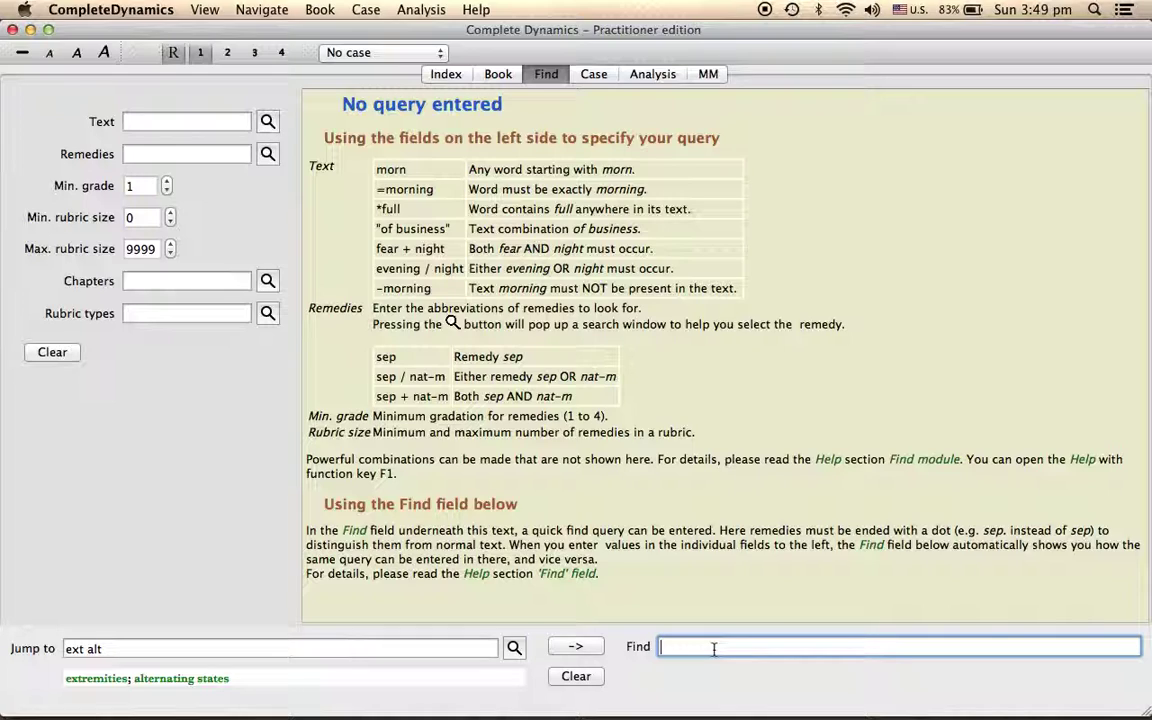
type("puls.")
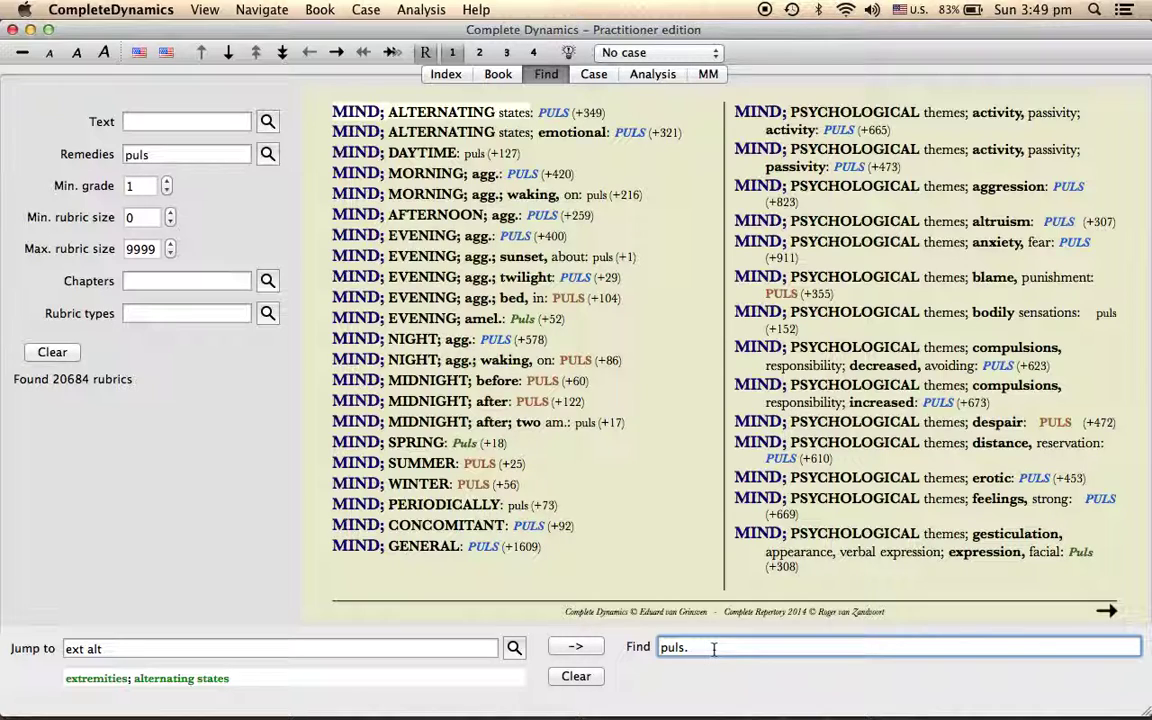
type("kali")
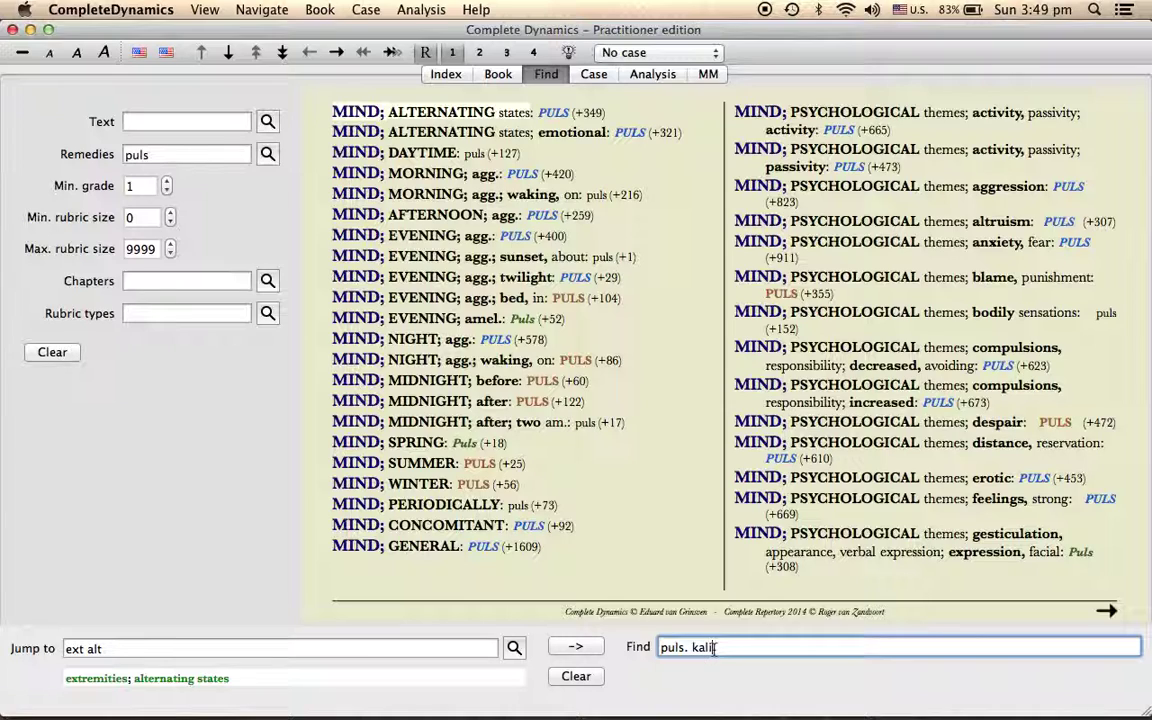
type("-c.")
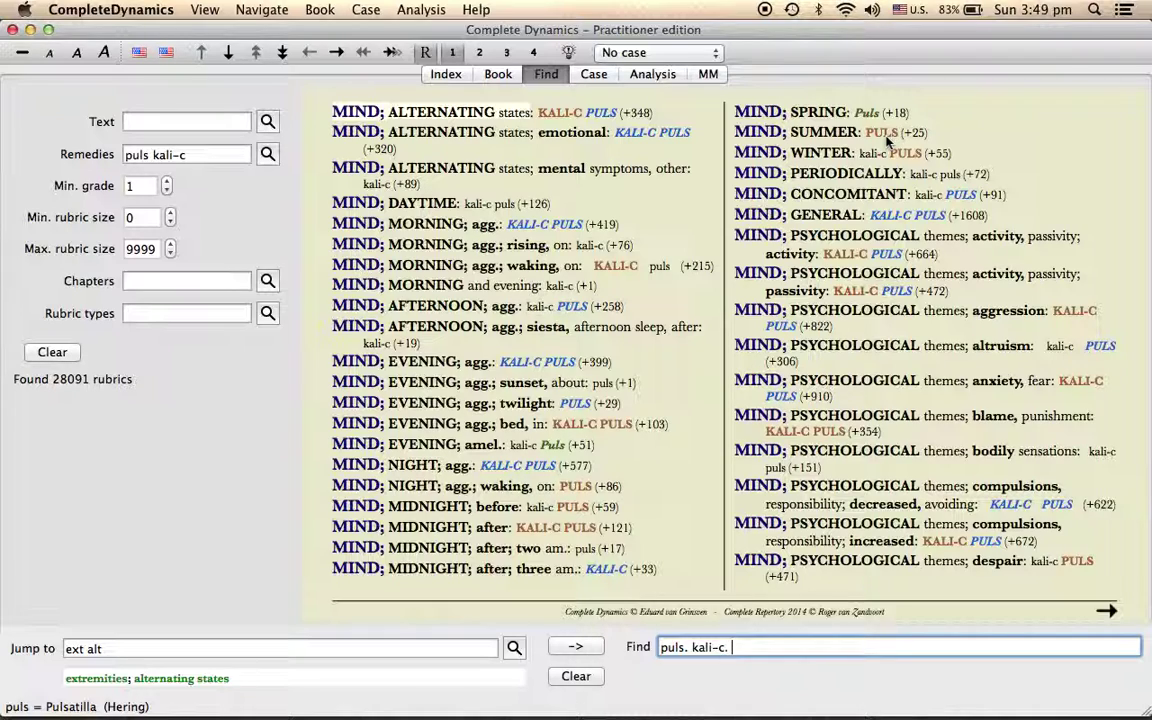
Show differential remedies for the puls/kali-c rubrics and open MIND; ALTERNATING states in the book.
left_click(567, 52)
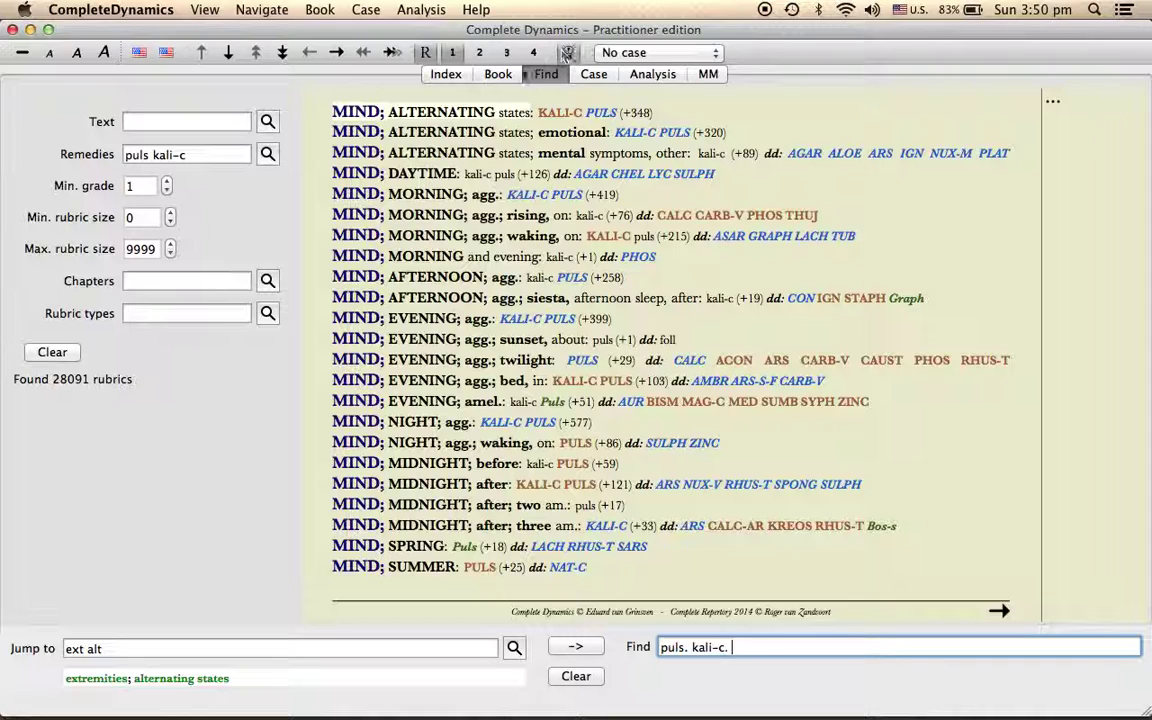
left_click(414, 112)
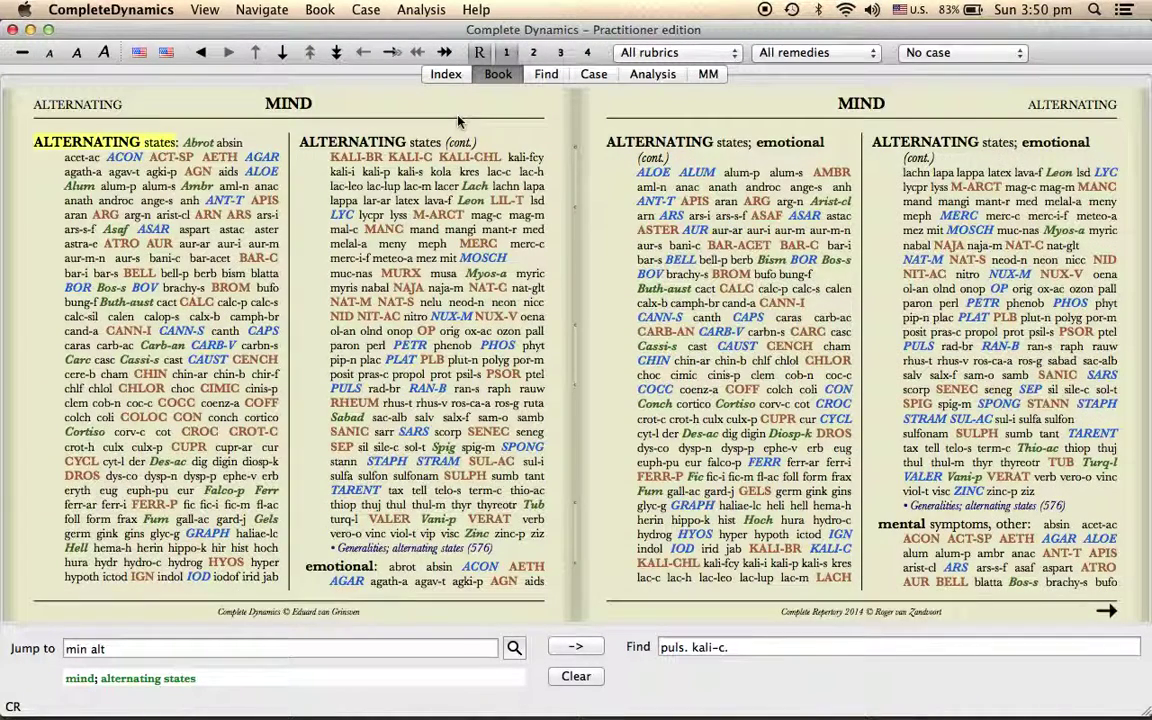
Rerun the 'puls. kali-c.' search and show differential remedies beside each of the 28091 rubrics.
left_click(593, 76)
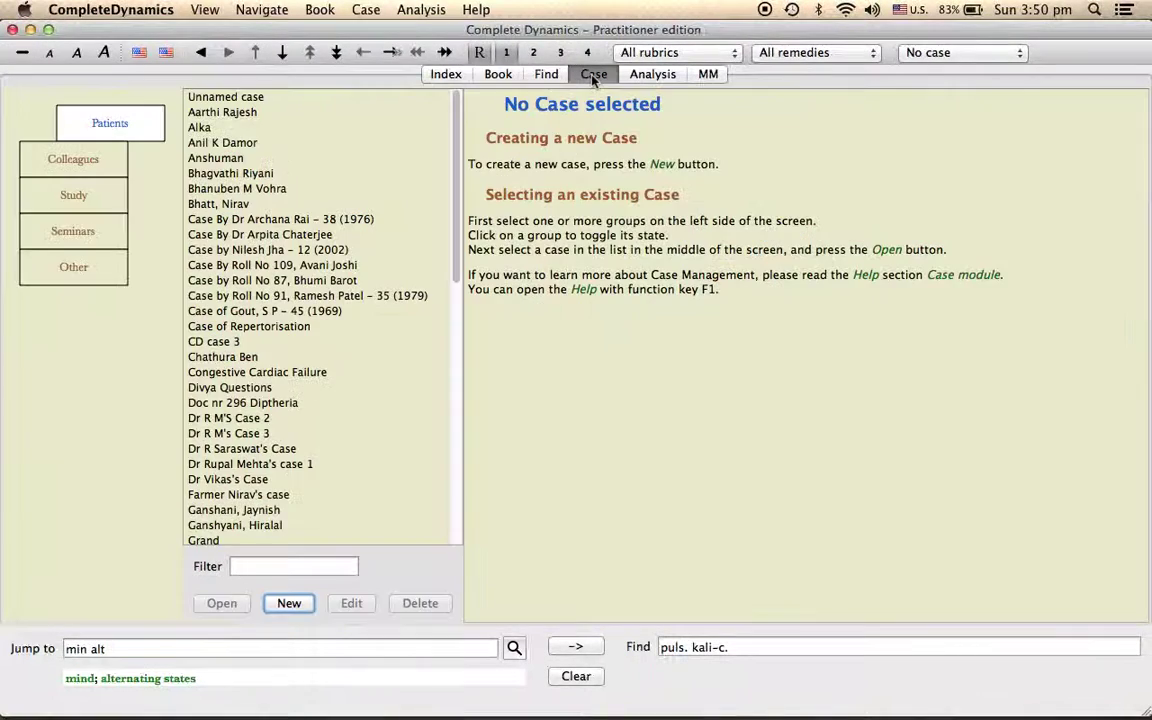
left_click(795, 648)
key("Return")
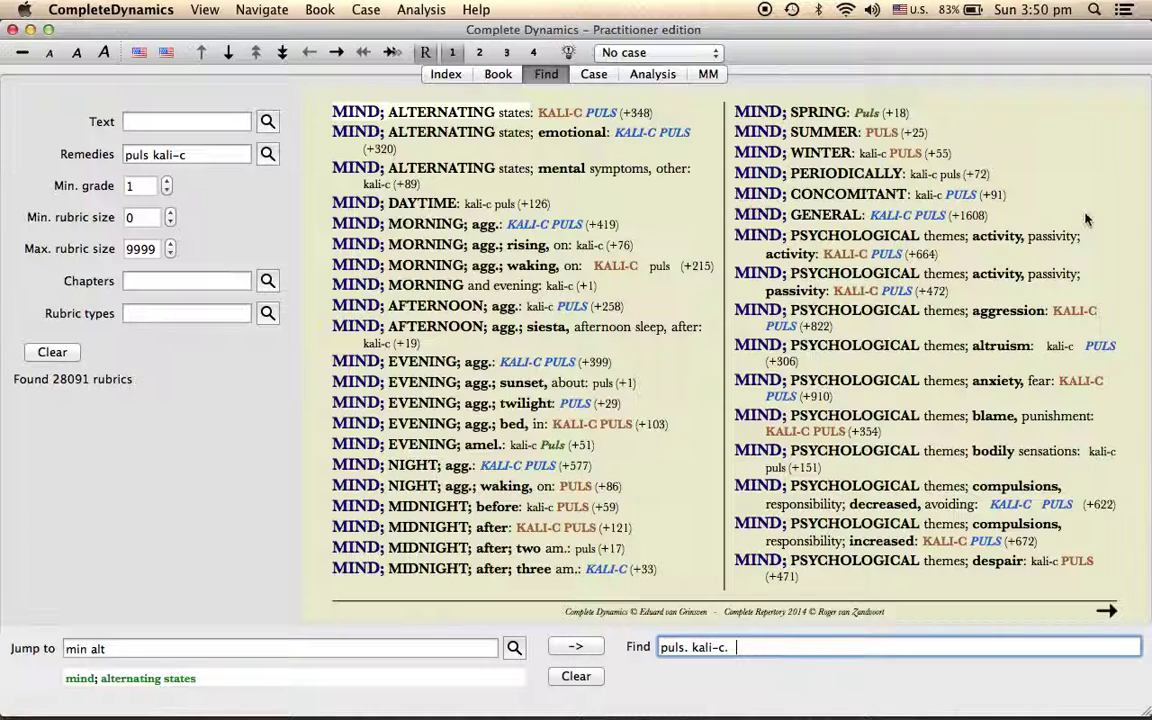
left_click(569, 53)
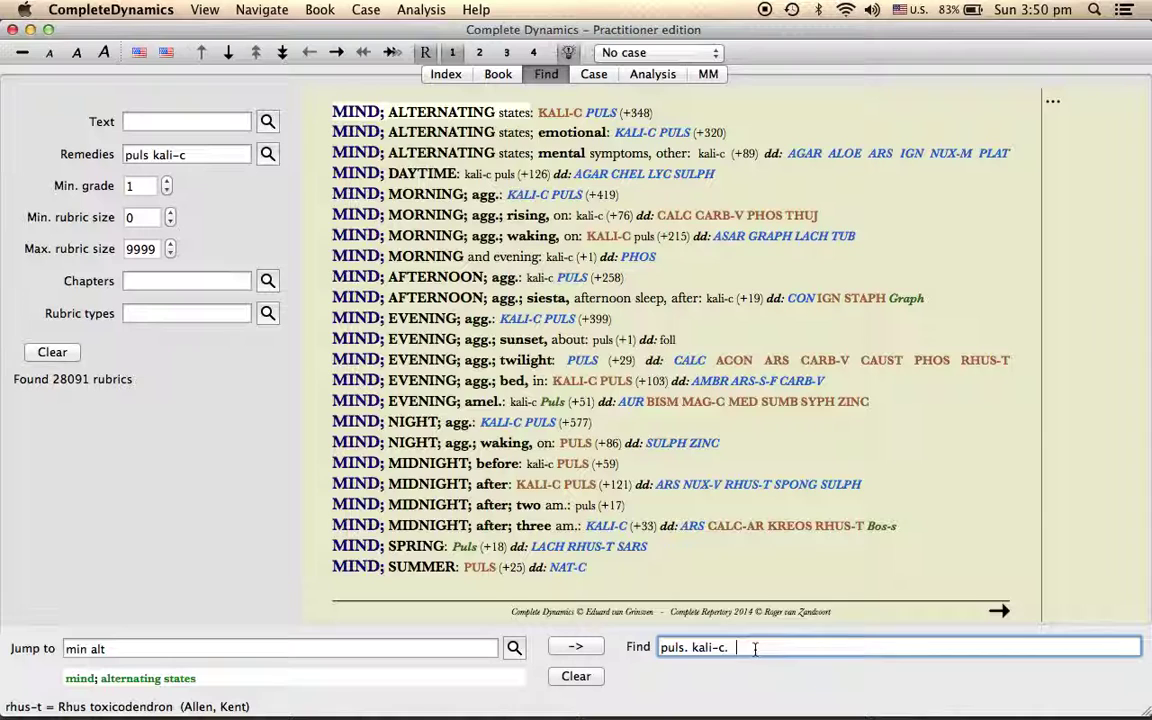
Hide the differential remedies and add 'wander' to the 'puls. kali-c.' query.
key("BackSpace")
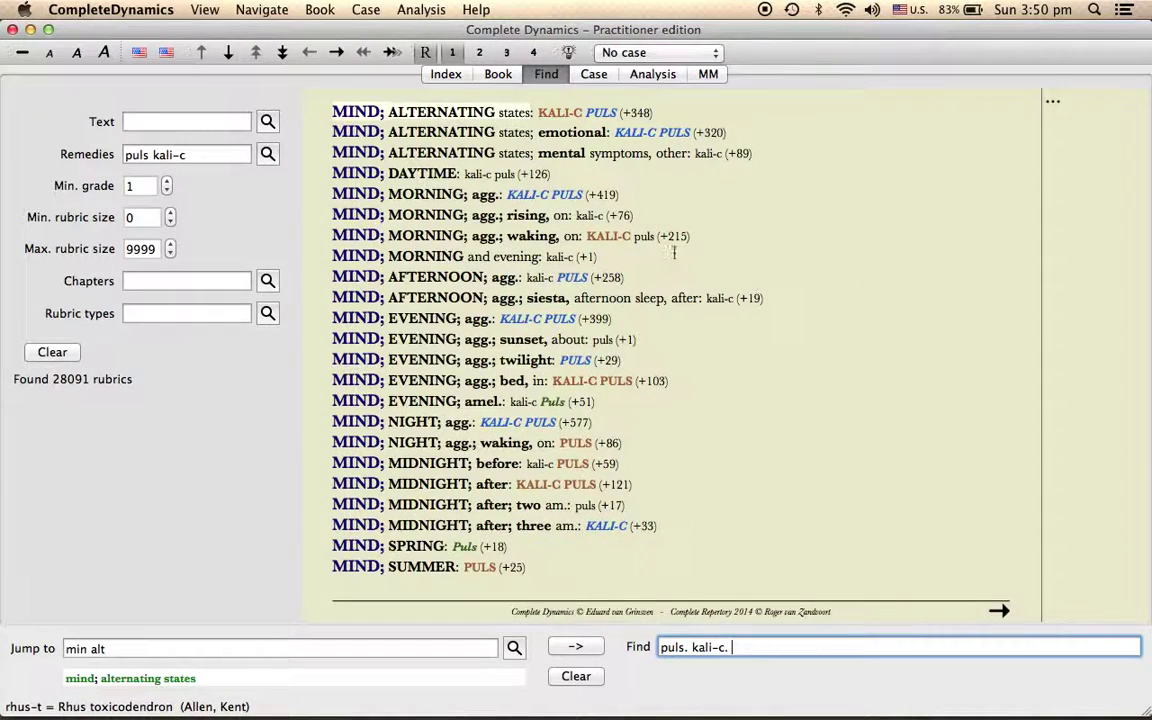
left_click(567, 53)
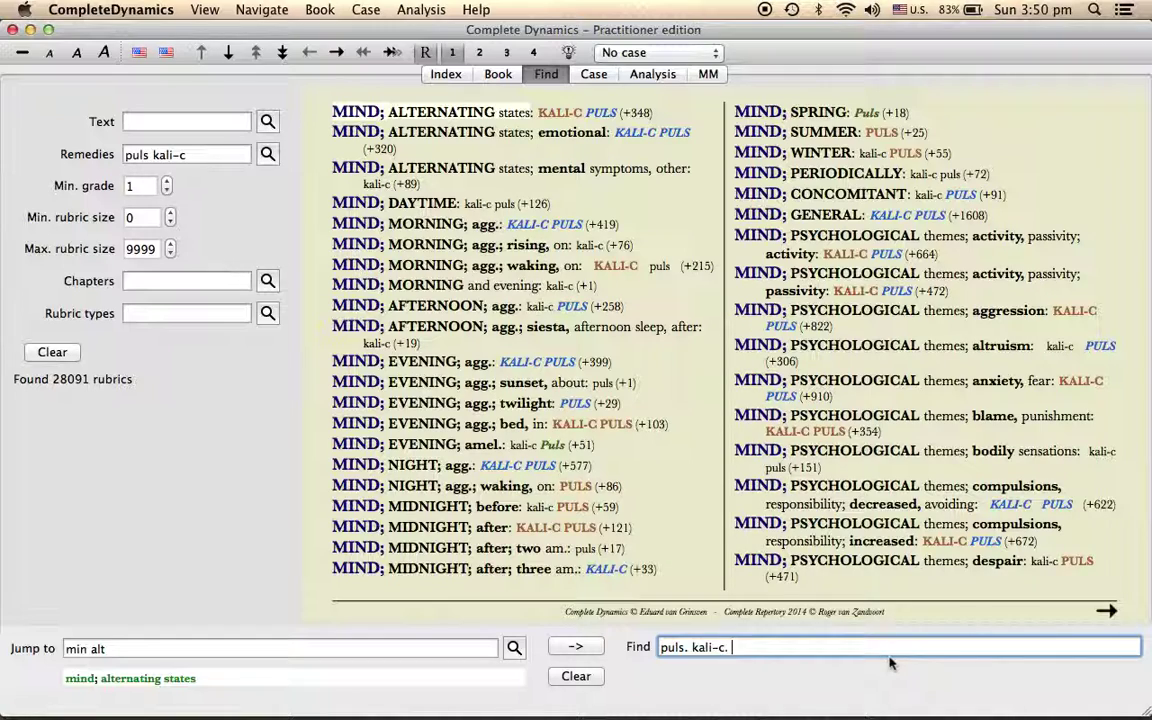
type("wander")
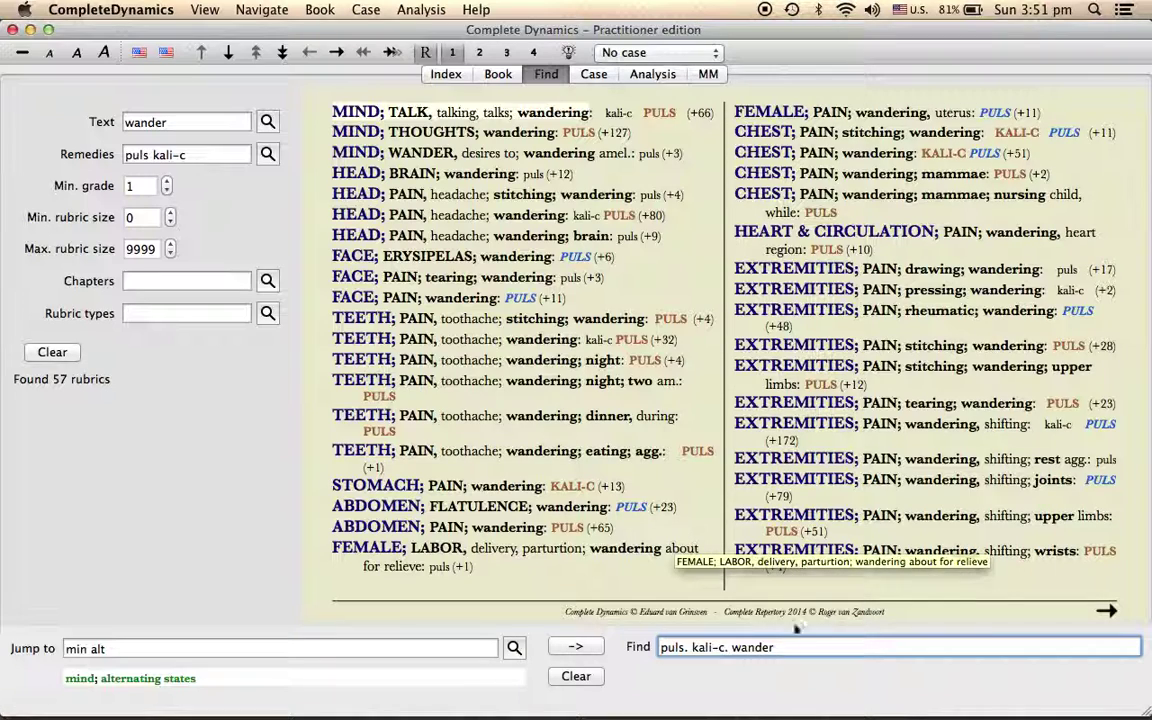
Remove kali-c from the query so it reads 'puls. wander' (53 rubrics).
left_click(729, 647)
key("BackSpace")
key("BackSpace")
key("BackSpace")
key("BackSpace")
key("BackSpace")
key("BackSpace")
key("BackSpace")
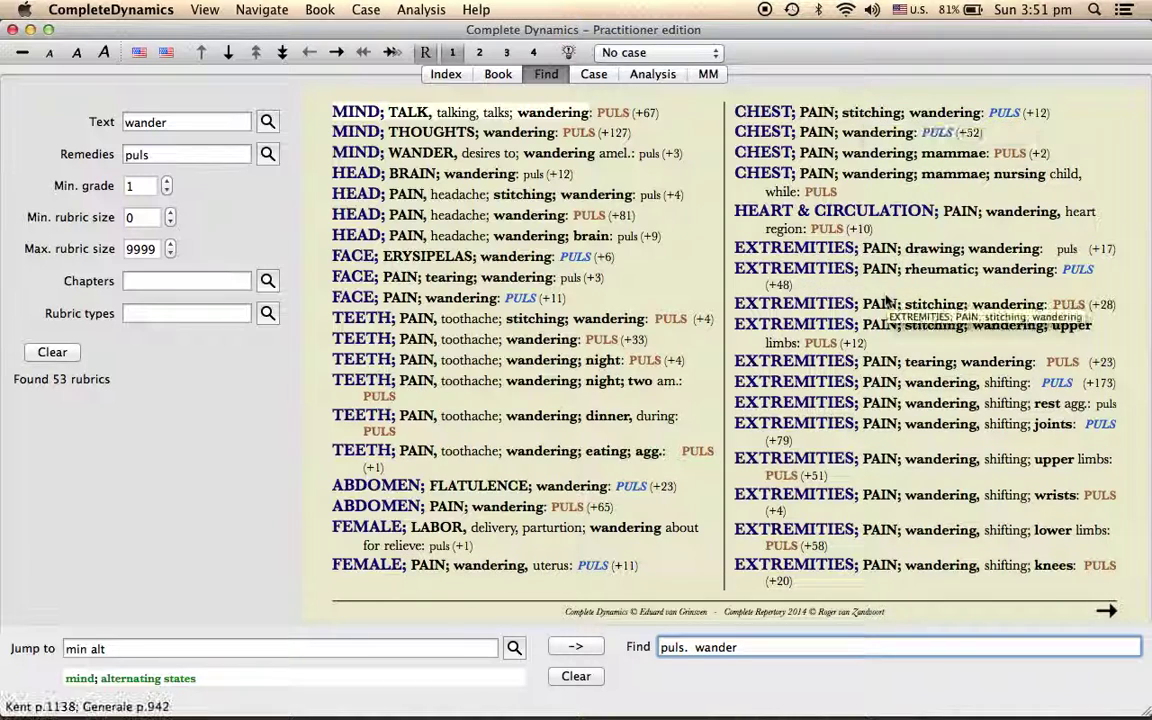
Go to the next page of the 53 wander rubrics and show their differential remedies.
left_click(1103, 613)
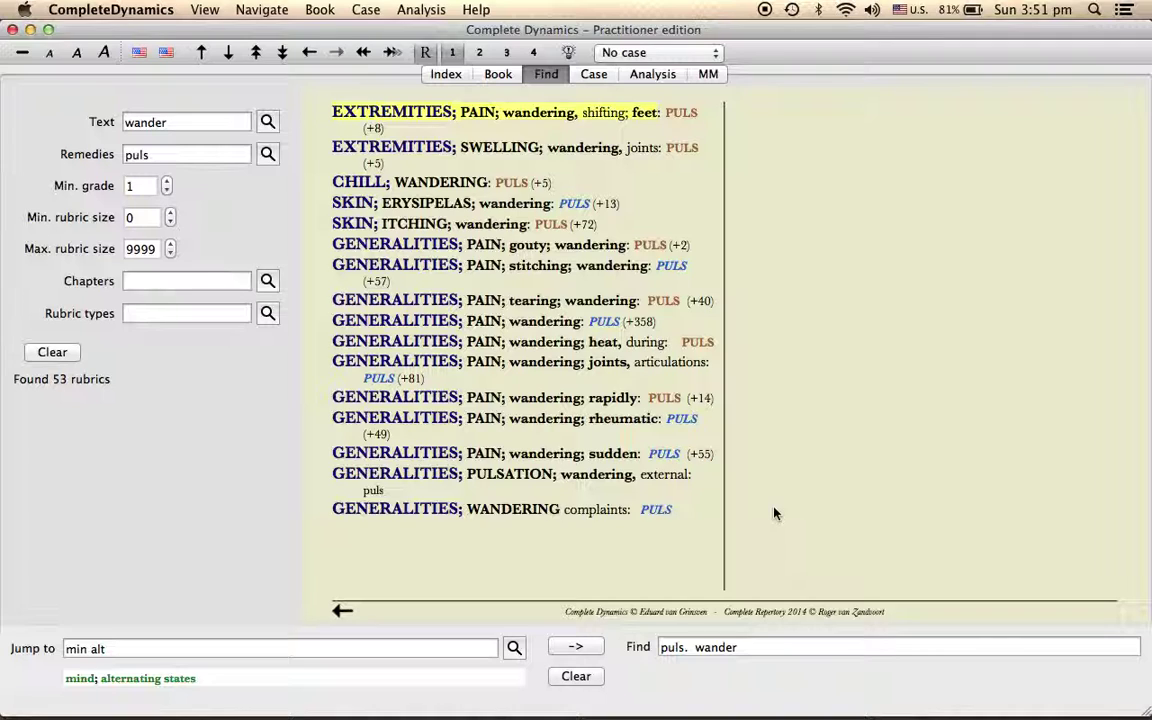
left_click(568, 53)
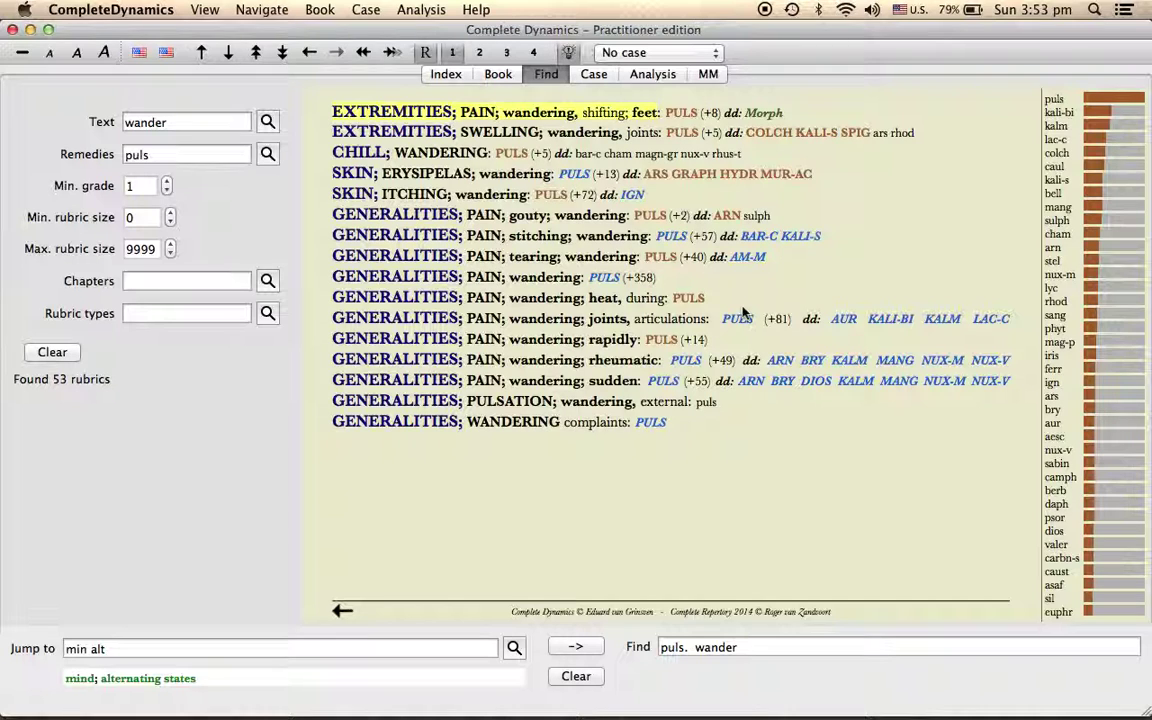
Restore the minimized Complete Dynamics window from the Dock and bring up its help options.
left_click(30, 30)
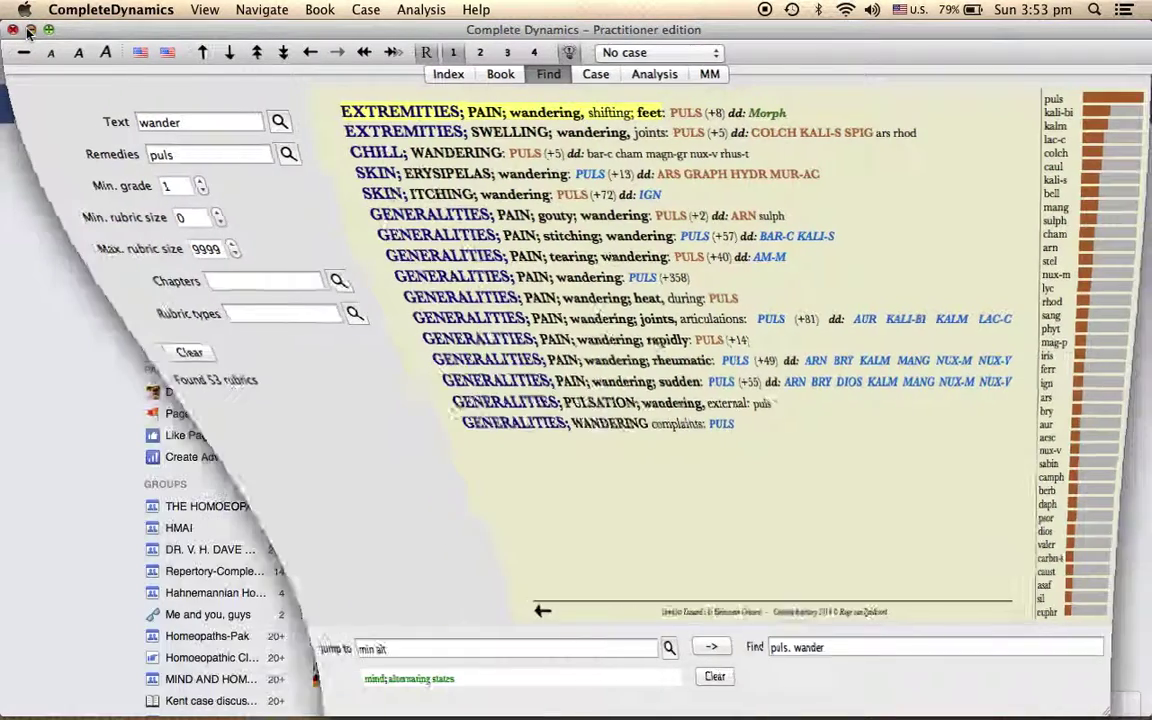
left_click(33, 34)
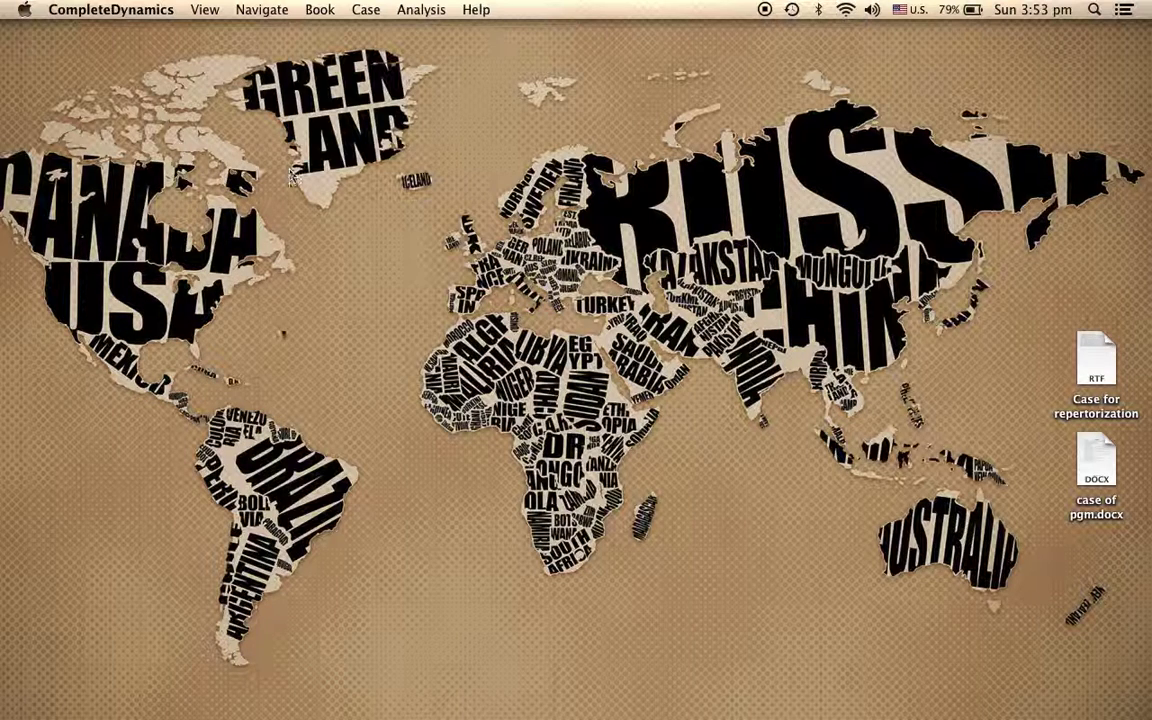
mouse_move(399, 712)
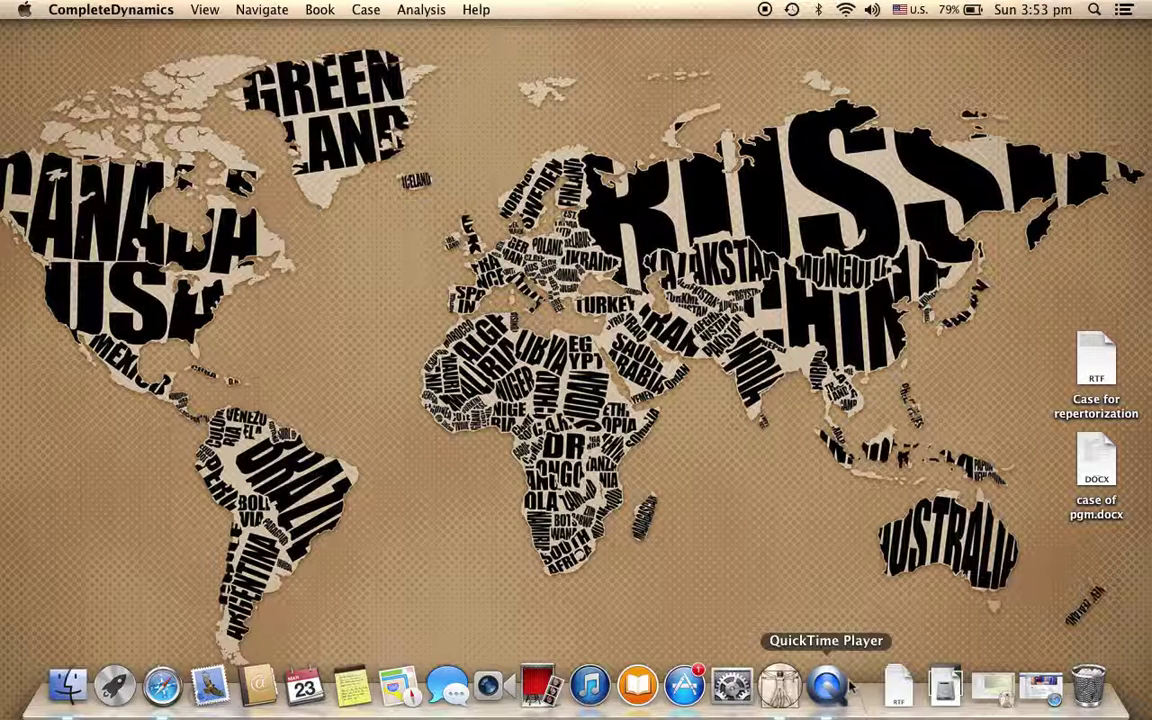
left_click(1005, 700)
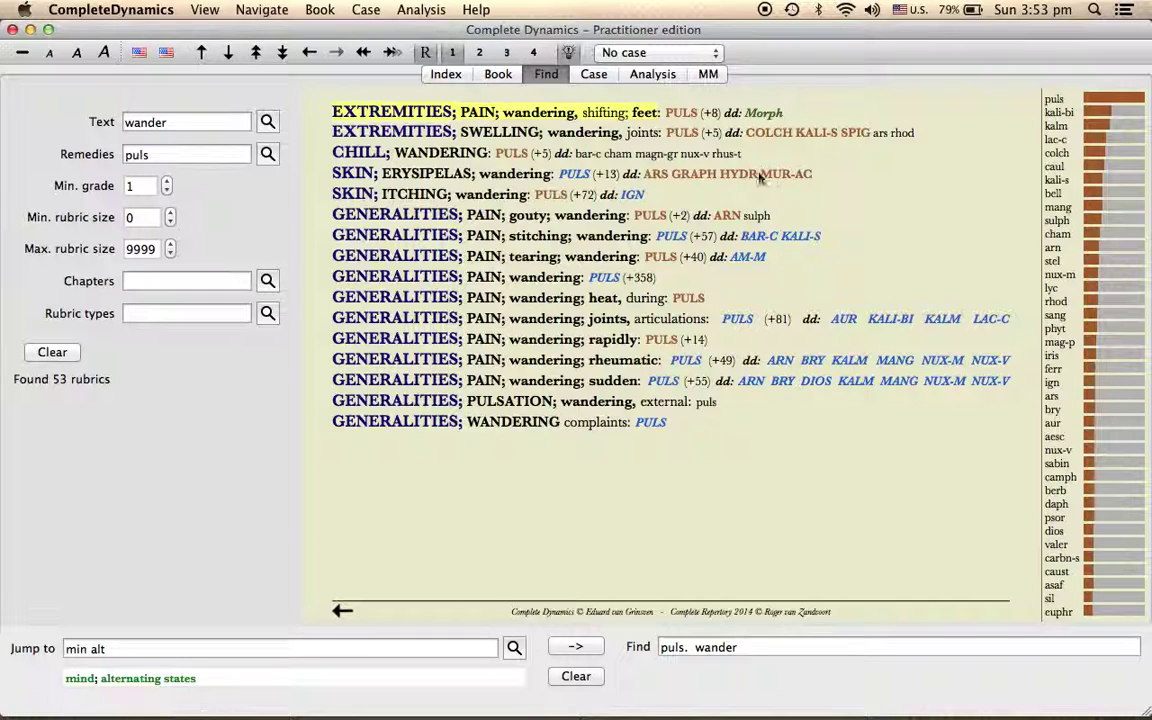
left_click(476, 9)
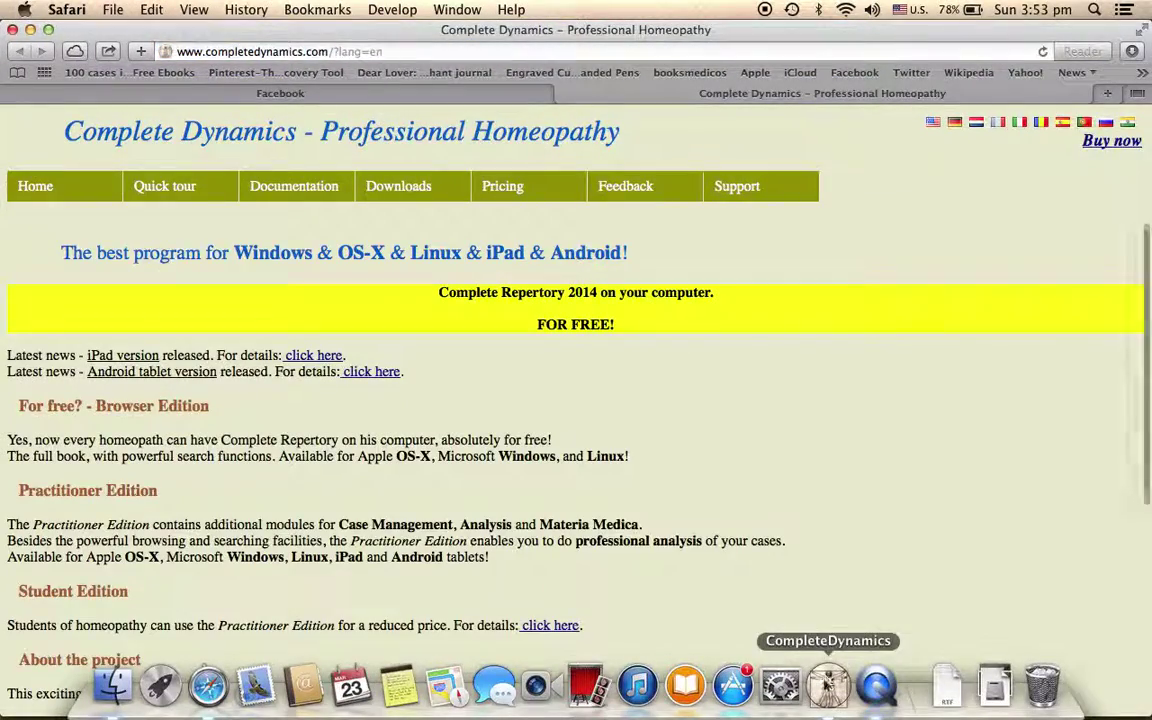
Return from the website to Complete Dynamics and bring up its help options.
left_click(828, 686)
left_click(477, 10)
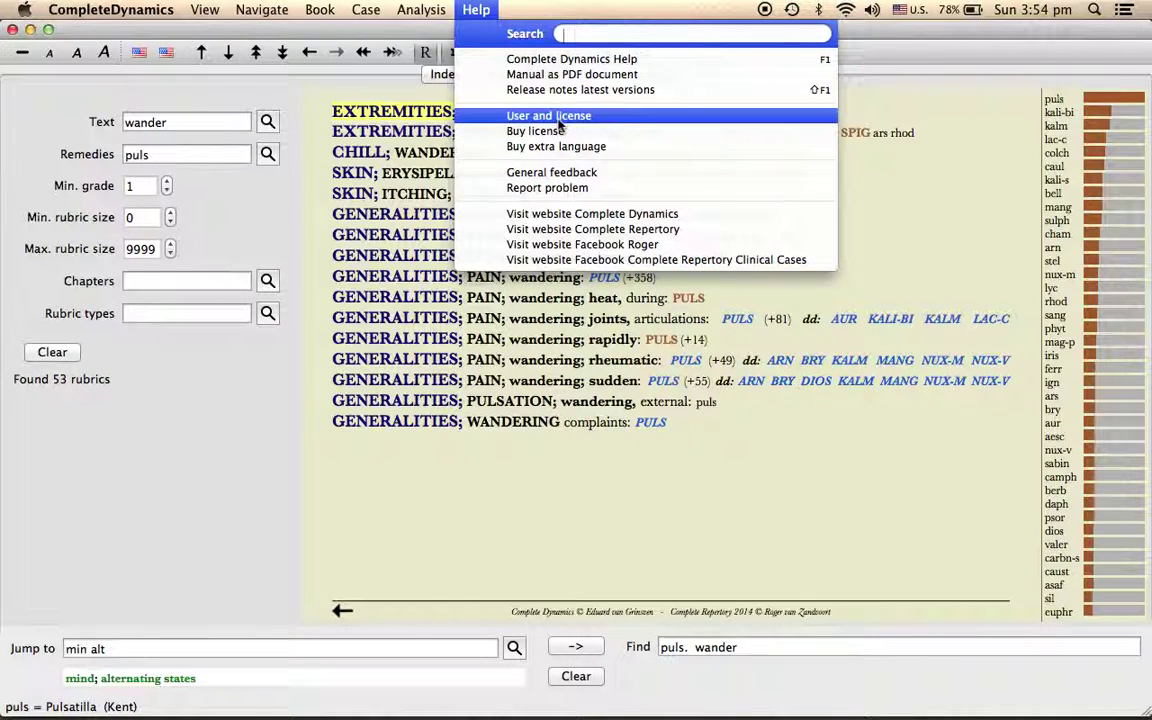
Open Complete Dynamics Help and read the Getting started and Index module pages.
left_click(531, 61)
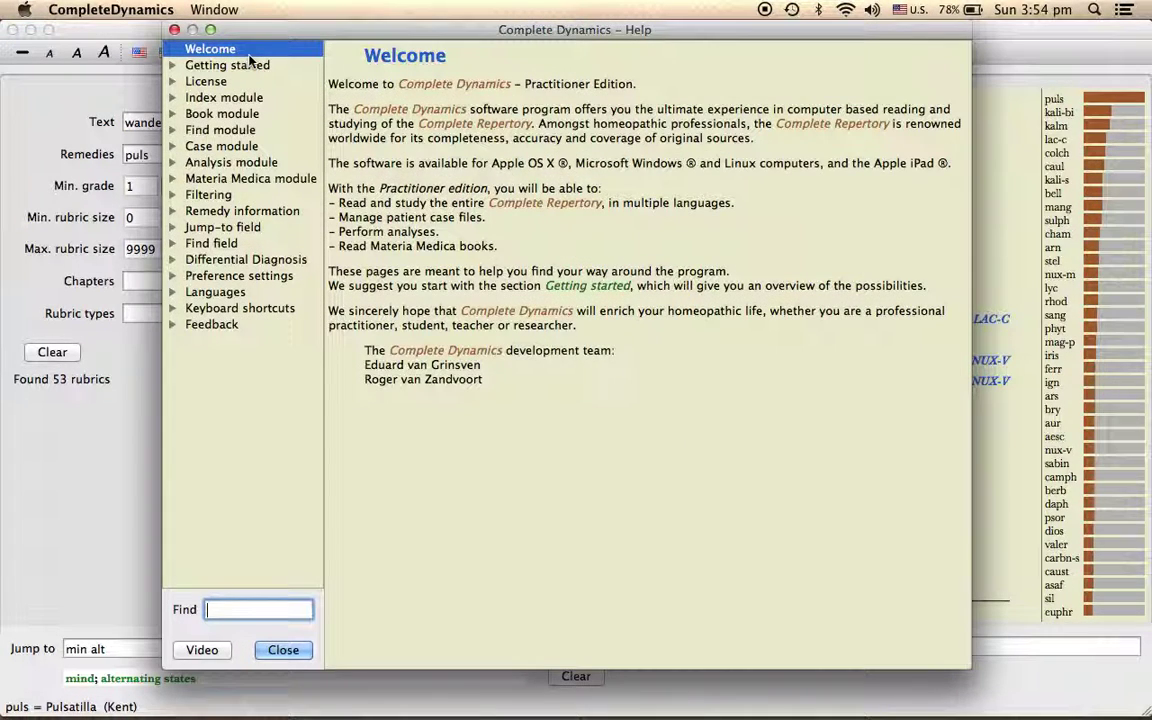
left_click(200, 66)
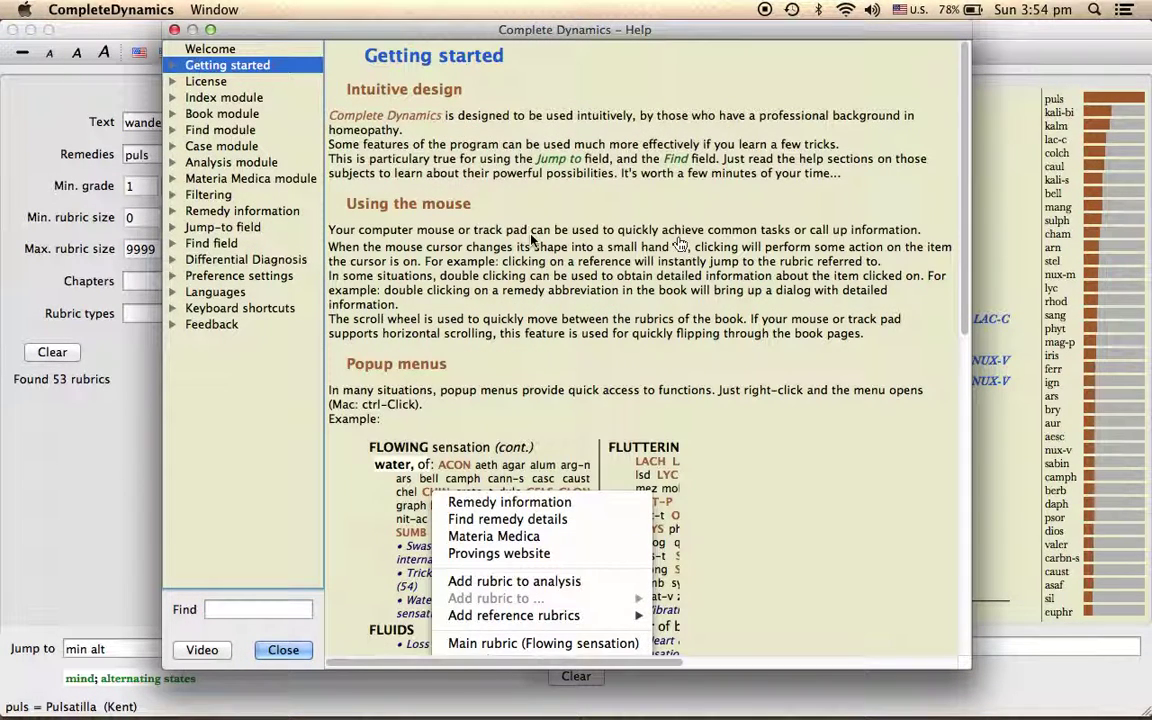
scroll(575, 345, "down", 10)
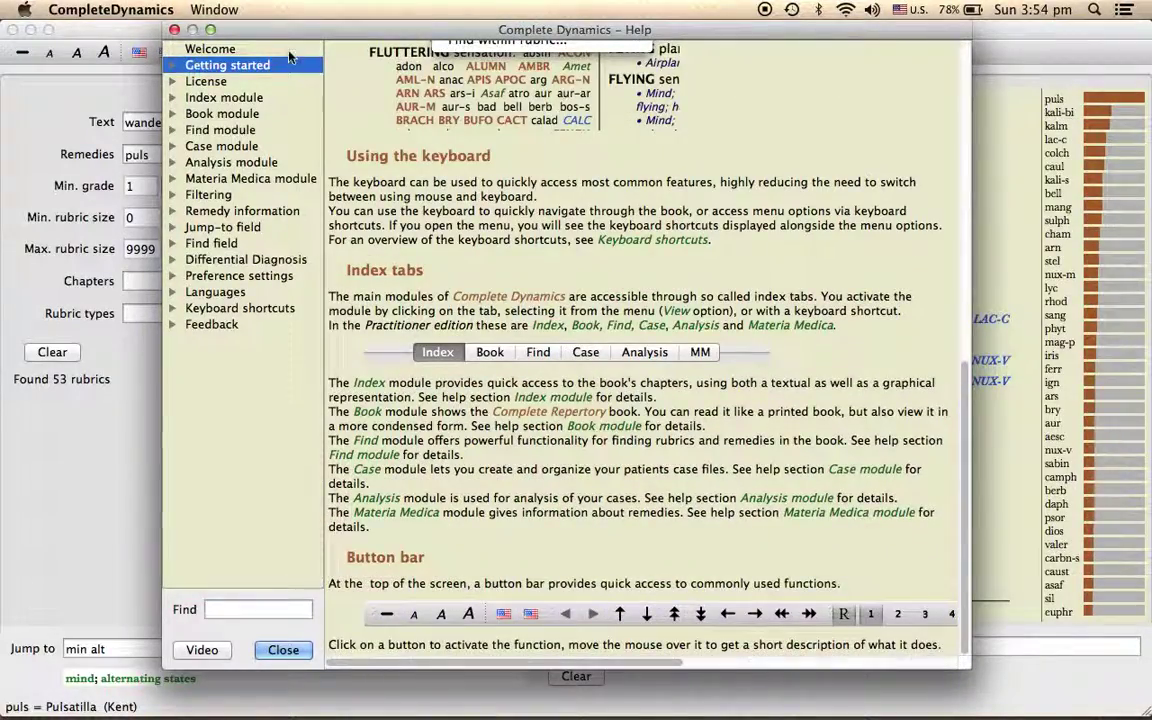
left_click(215, 100)
scroll(486, 224, "down", 6)
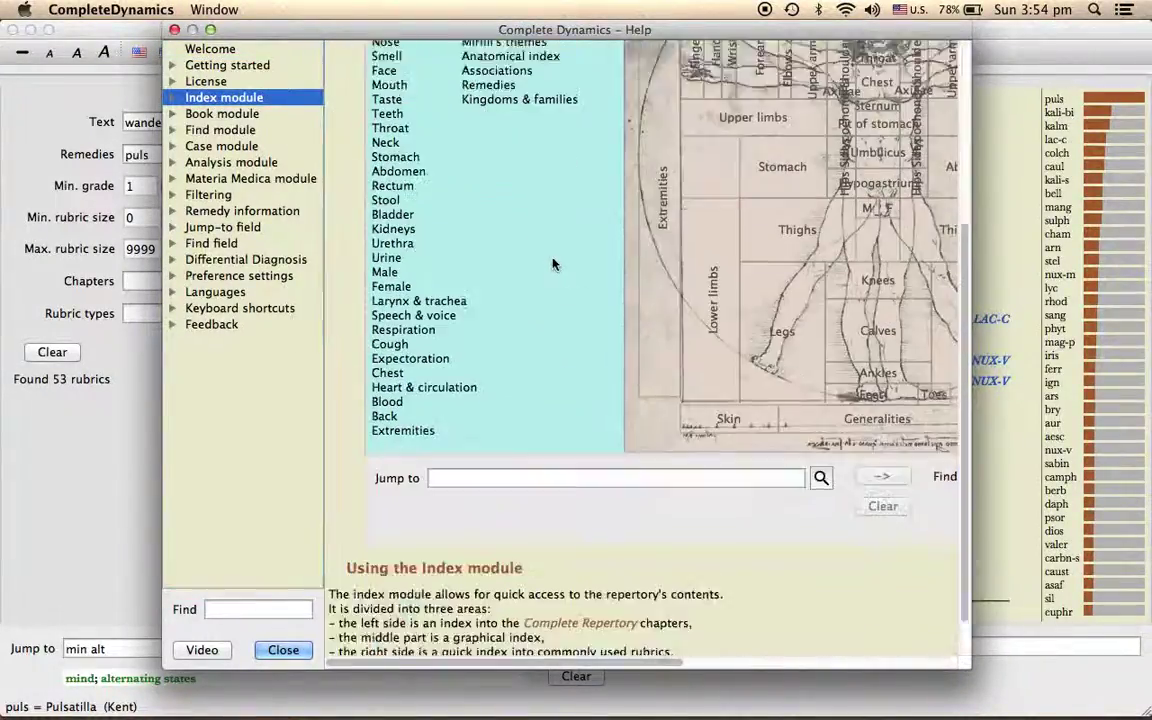
scroll(590, 270, "right", 10)
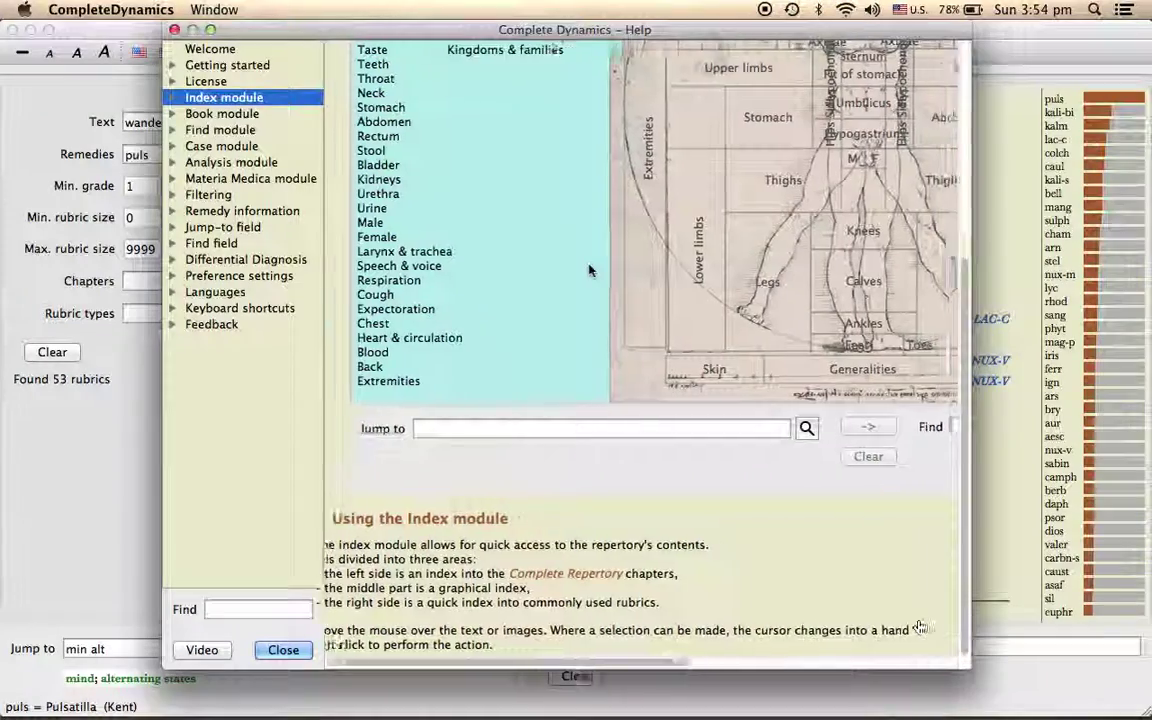
scroll(590, 270, "left", 10)
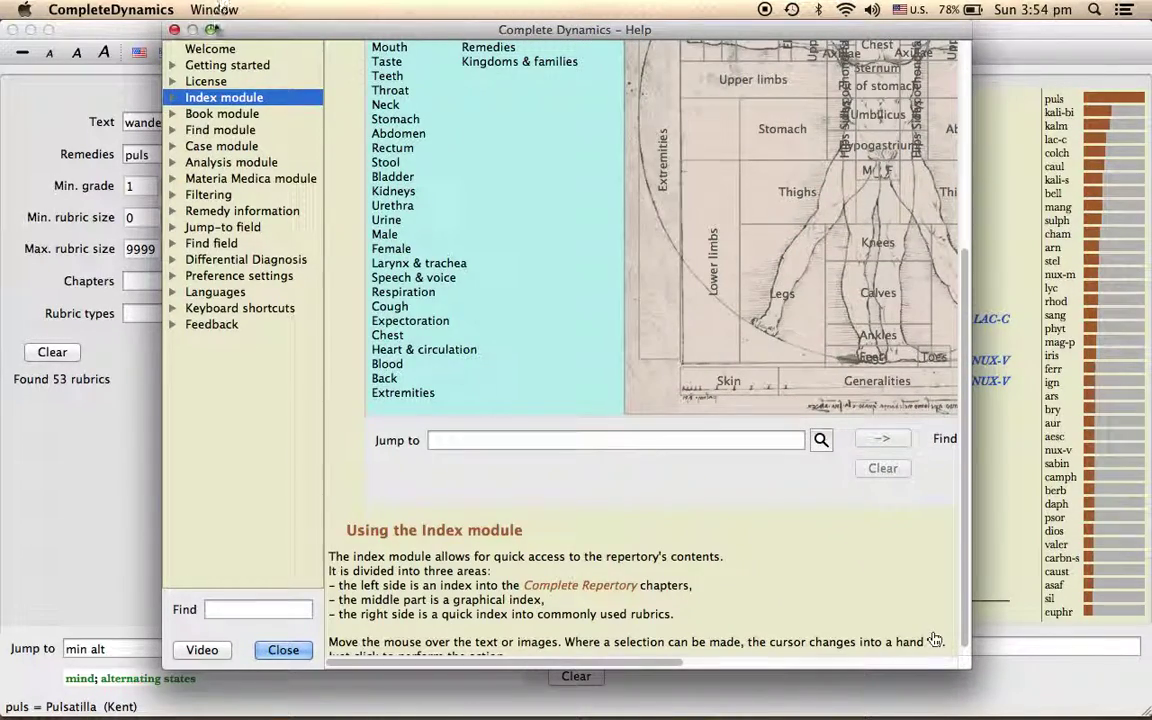
Maximize the Help window, read the Book and Analysis module pages, then close Help.
left_click(210, 29)
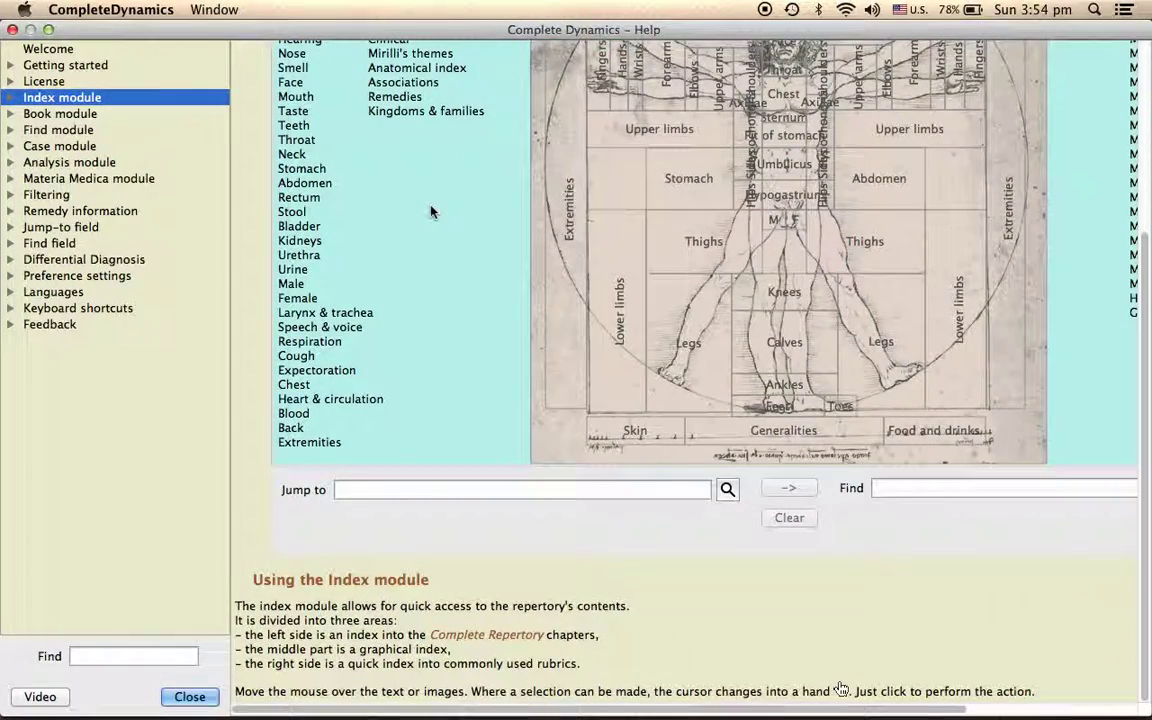
left_click(58, 113)
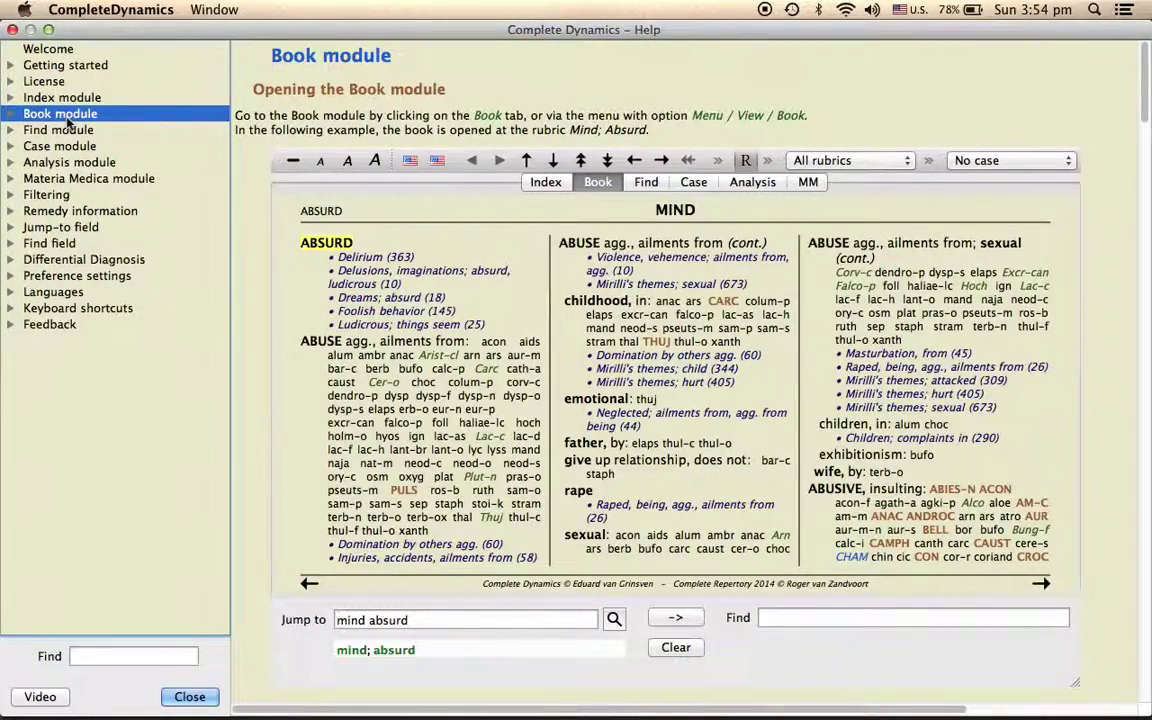
scroll(570, 285, "down", 20)
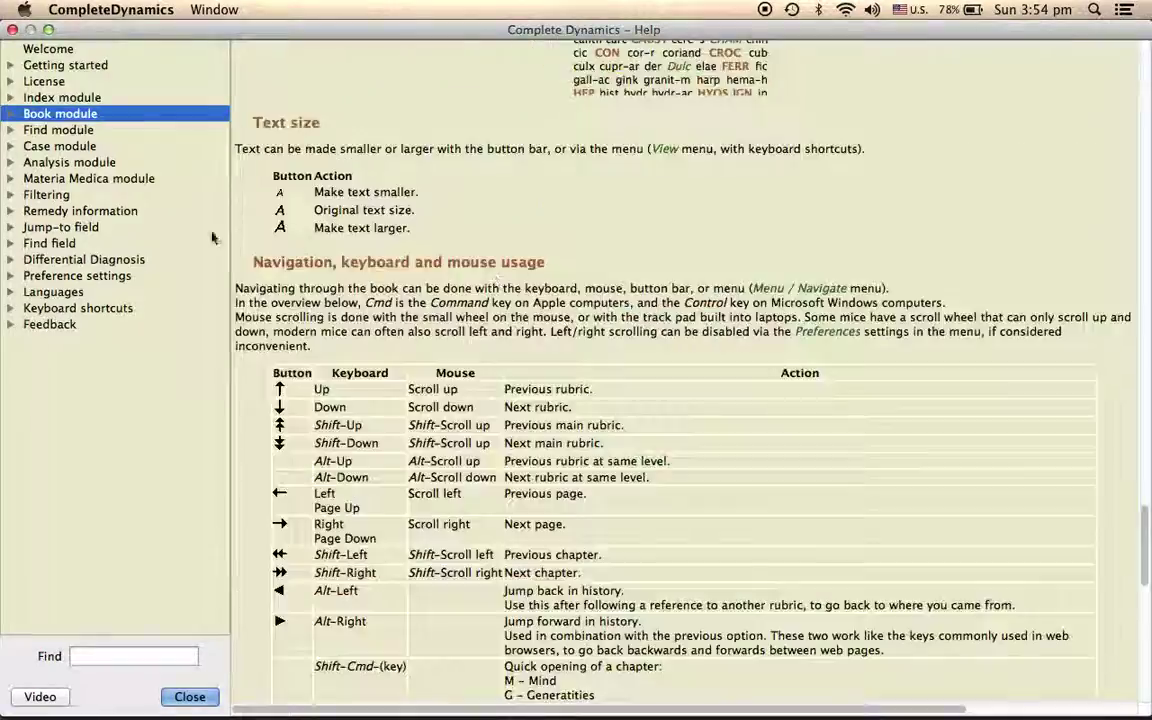
left_click(85, 162)
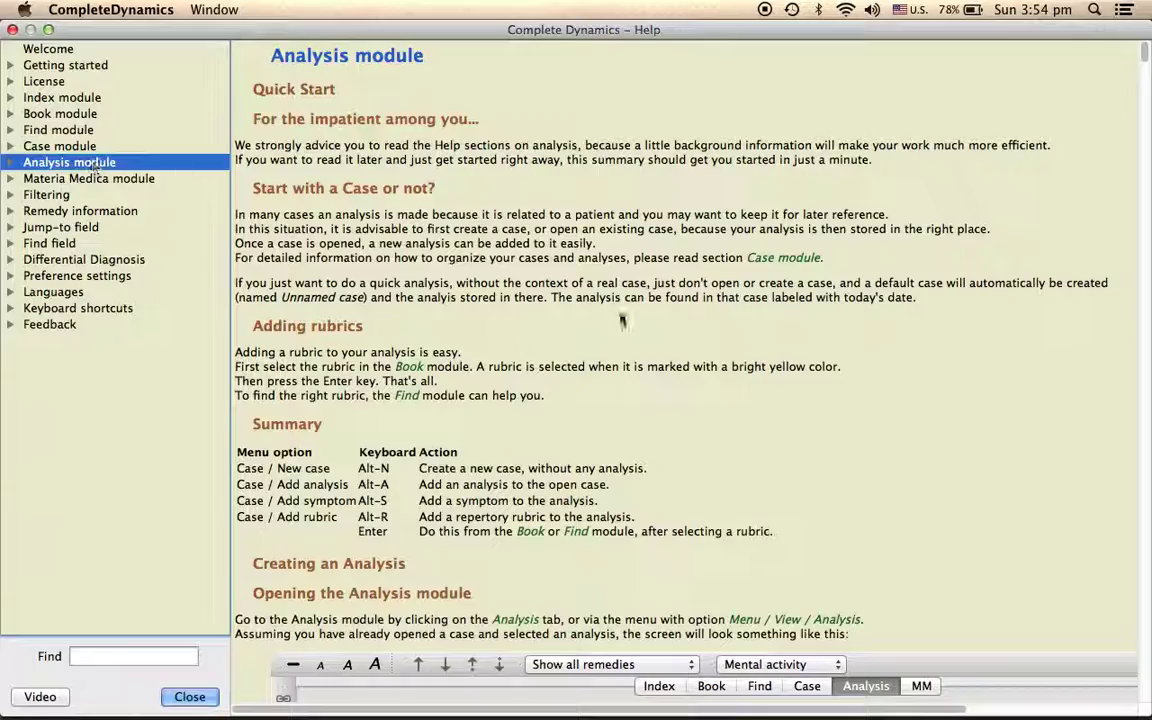
scroll(560, 290, "down", 10)
scroll(620, 318, "down", 5)
scroll(620, 318, "up", 8)
scroll(620, 318, "down", 20)
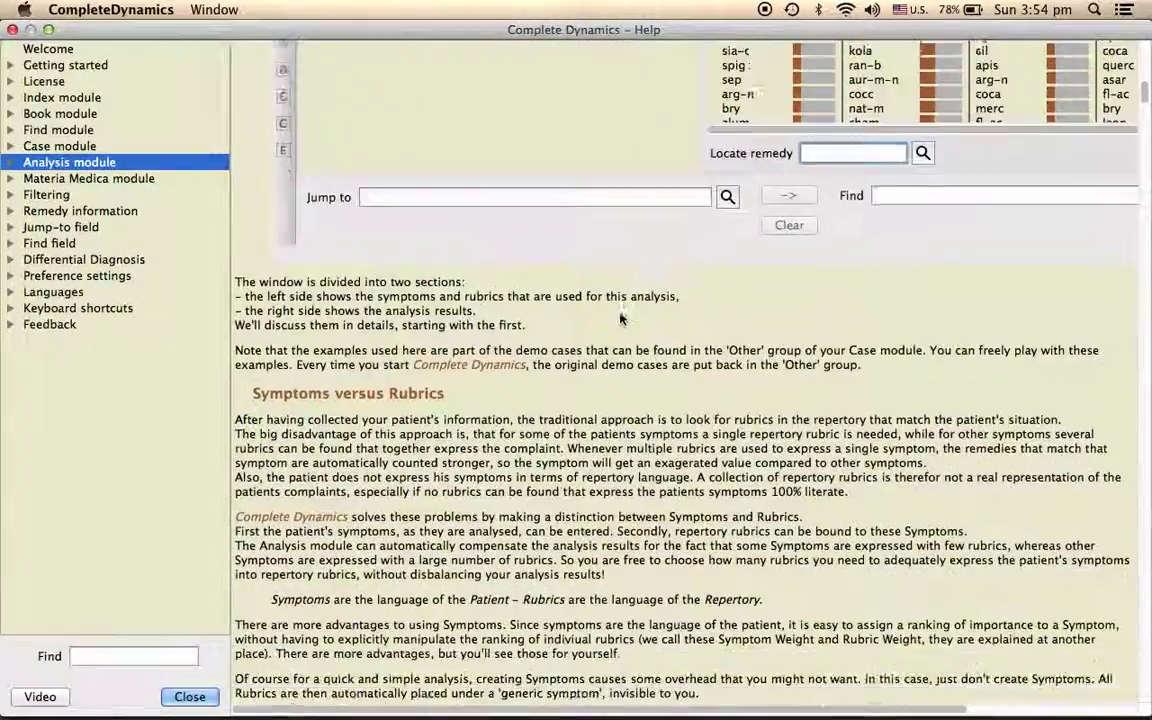
scroll(620, 320, "down", 5)
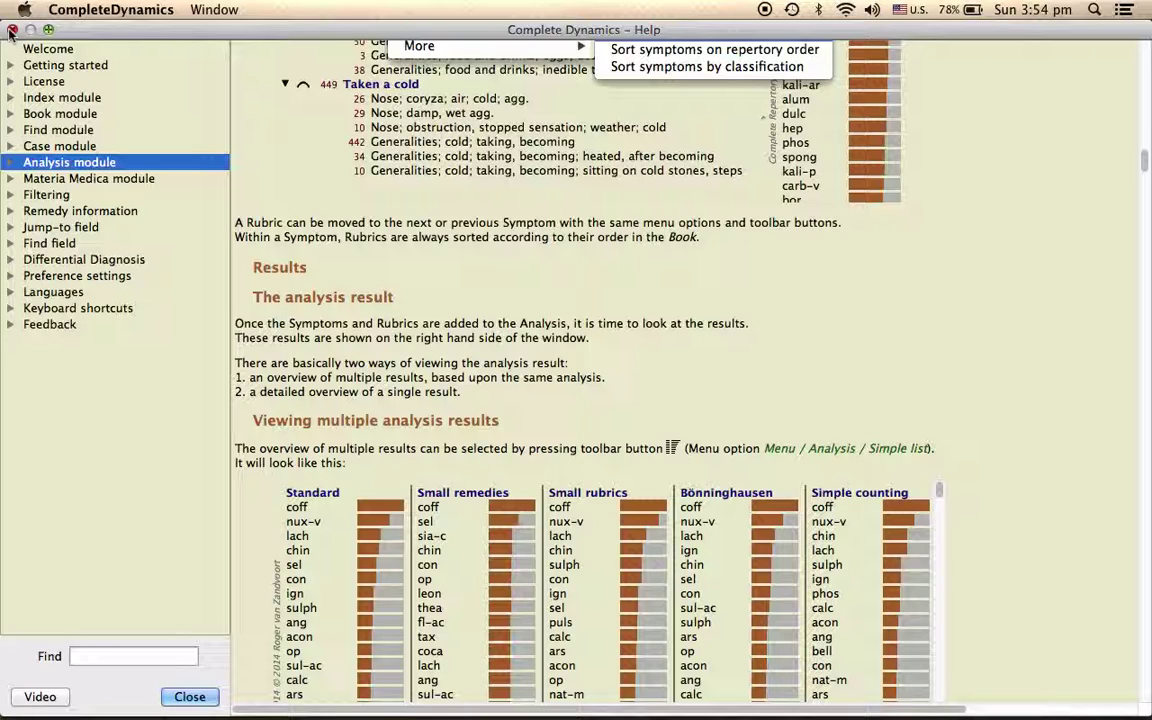
left_click(11, 30)
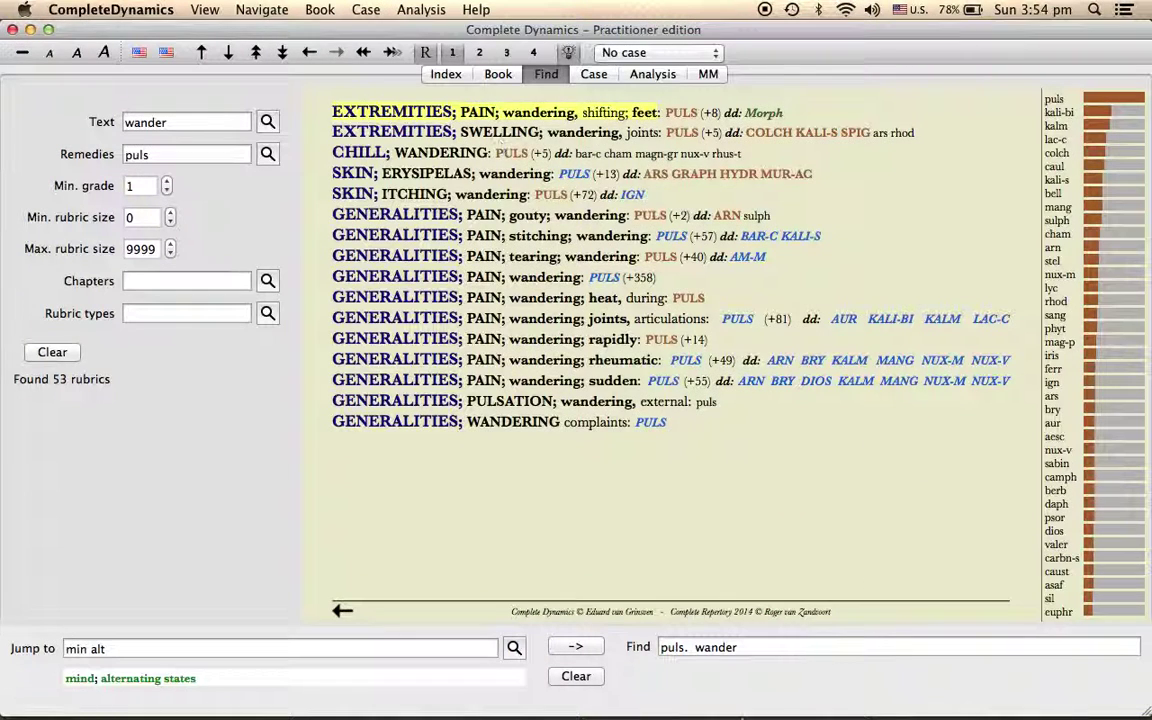
mouse_move(742, 717)
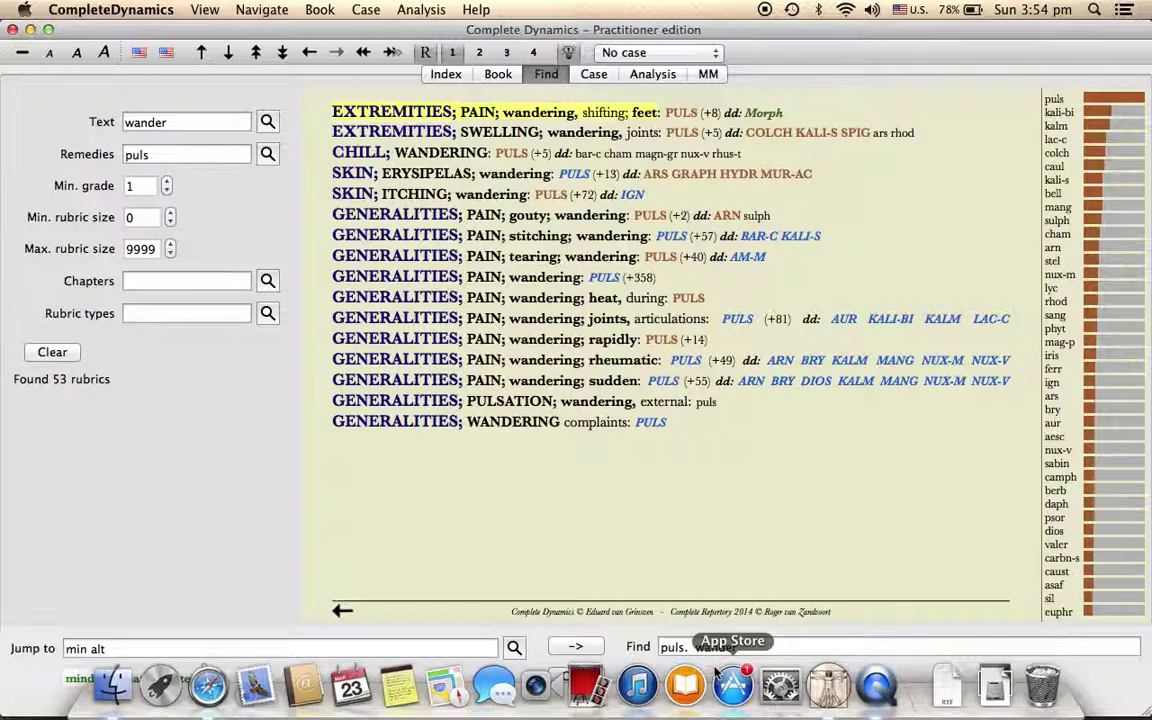
On the Complete Dynamics website, view the Languages and Differential Diagnosis documentation pages.
left_click(207, 690)
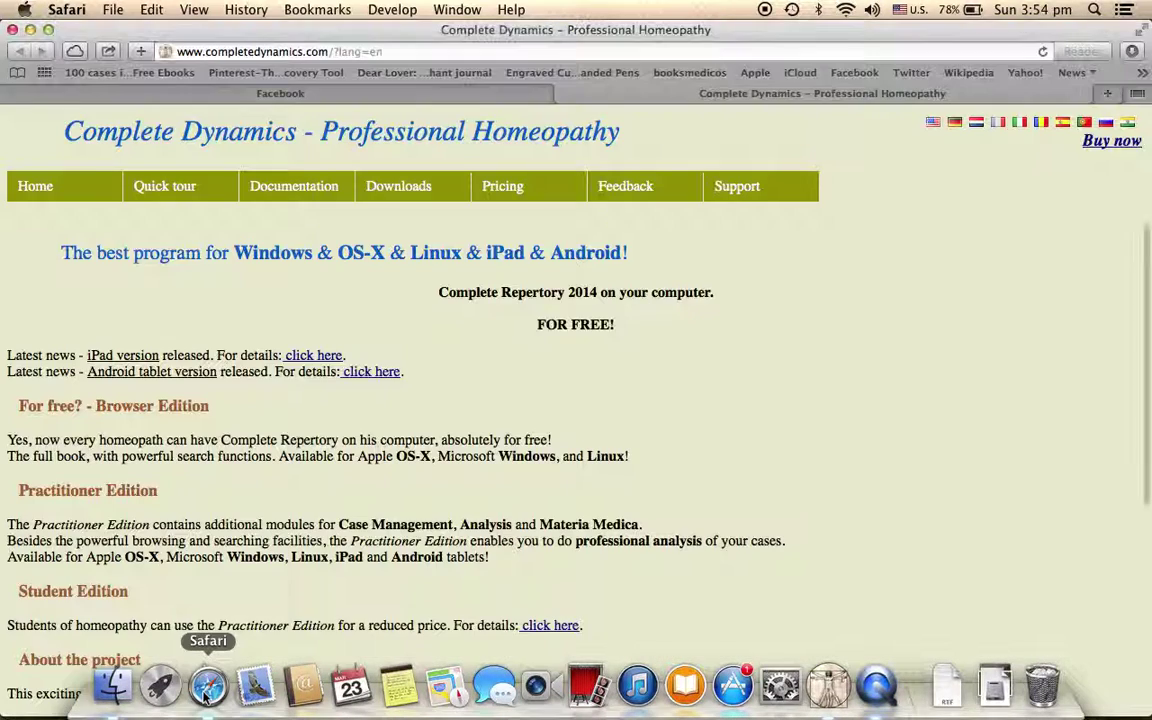
left_click(316, 190)
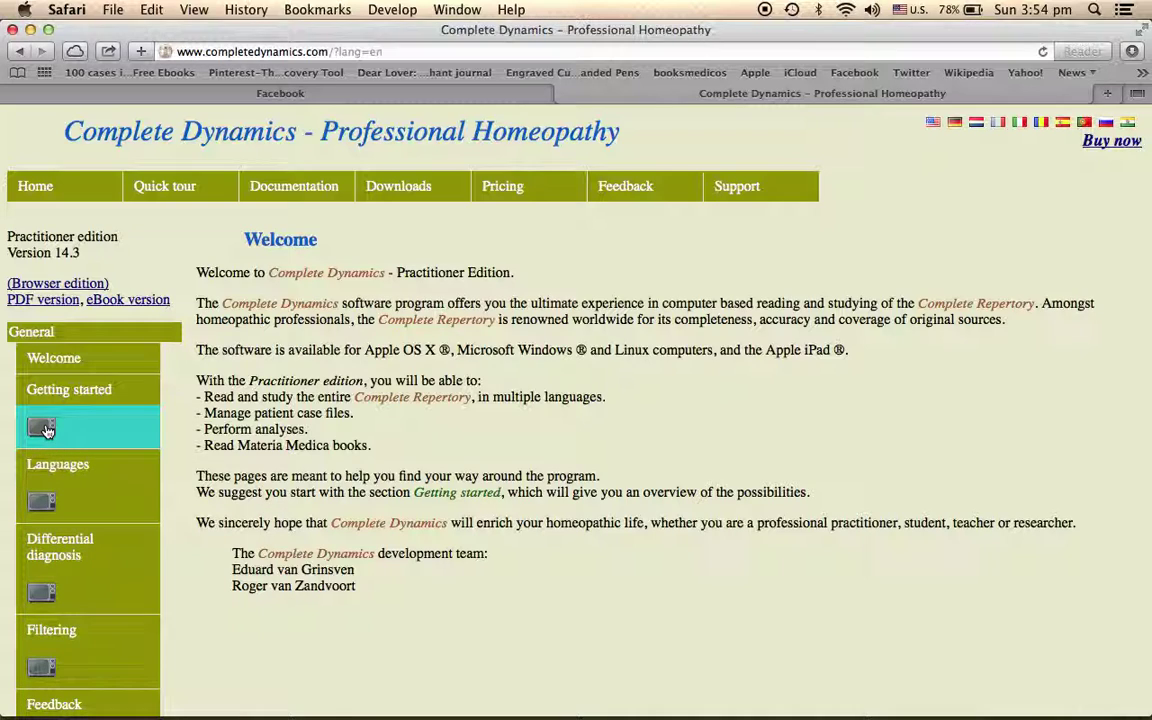
left_click(66, 470)
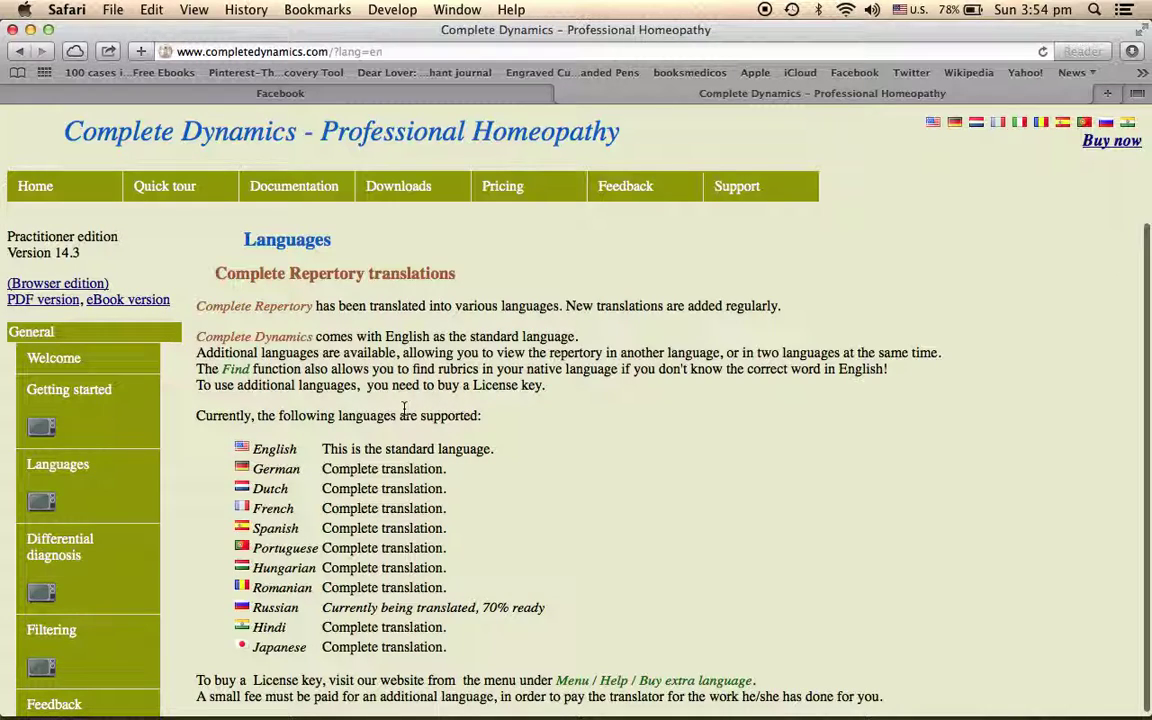
left_click(58, 539)
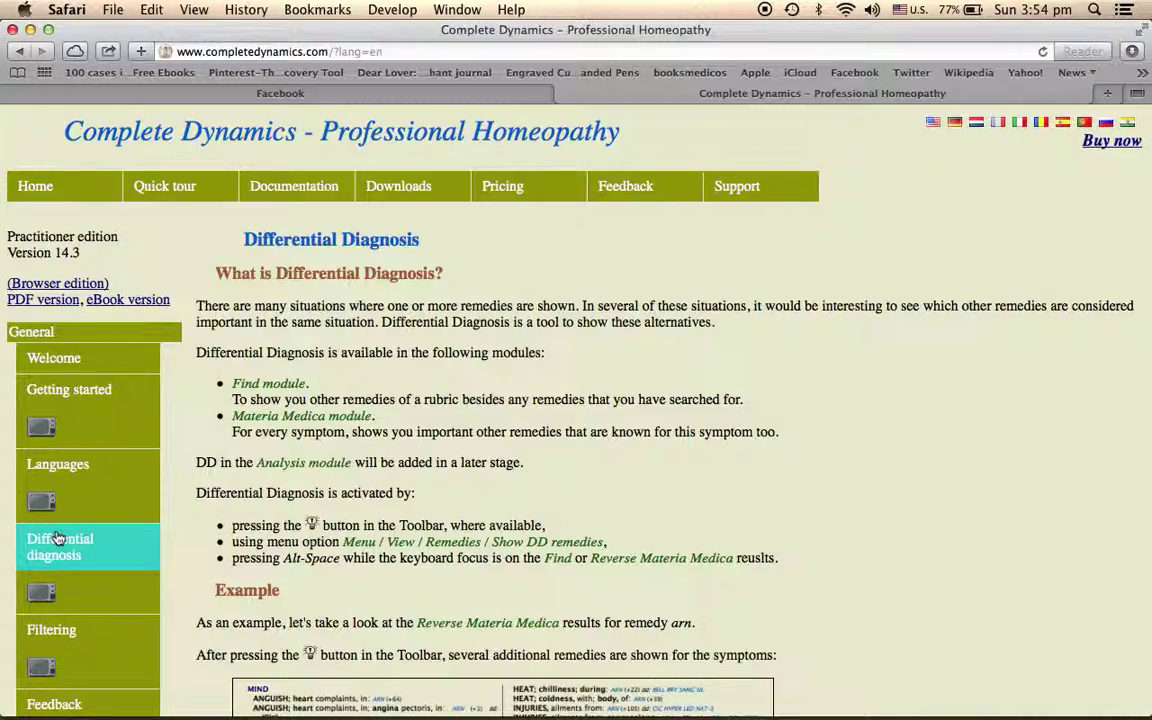
scroll(578, 632, "down", 10)
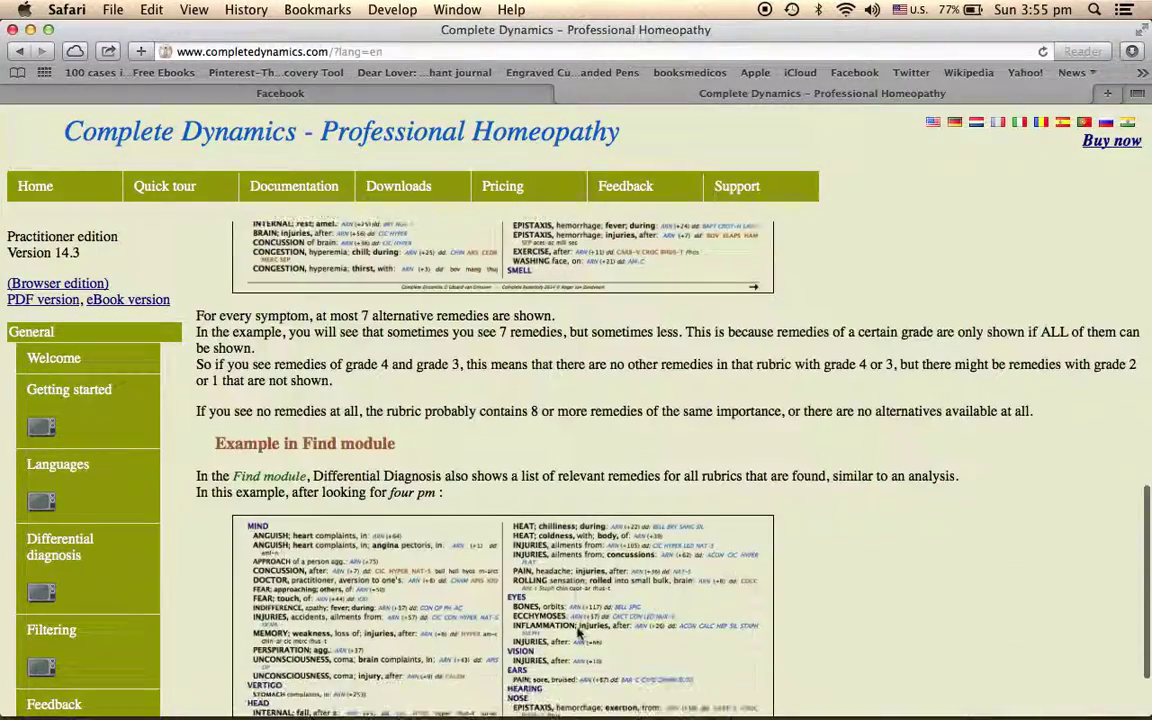
scroll(578, 632, "up", 10)
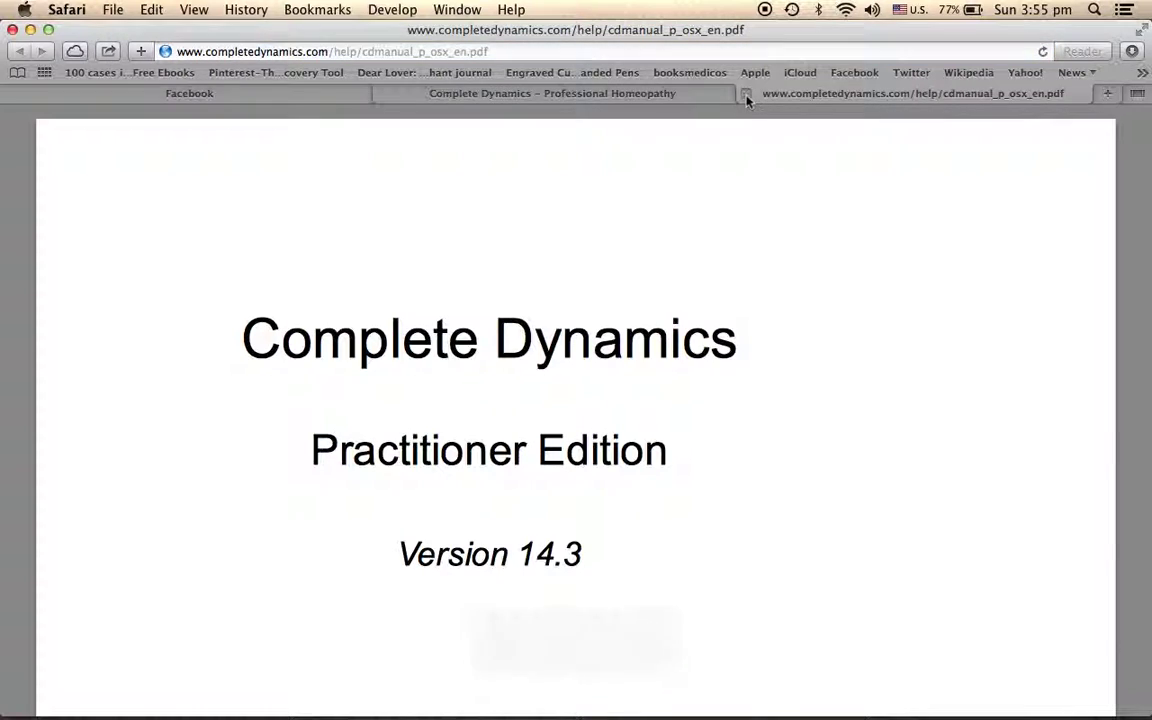
Skim the 14.3 PDF manual, close its tab, and return to Complete Dynamics.
scroll(746, 262, "down", 10)
scroll(745, 262, "up", 8)
scroll(745, 263, "up", 2)
left_click(750, 96)
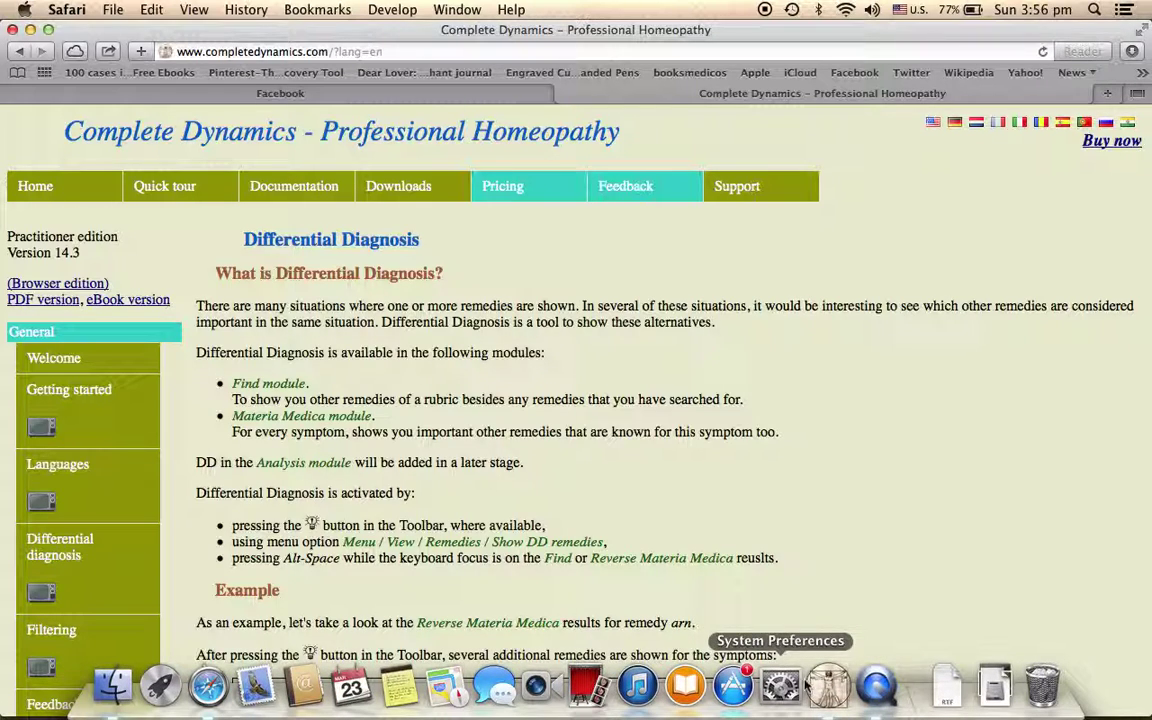
left_click(828, 686)
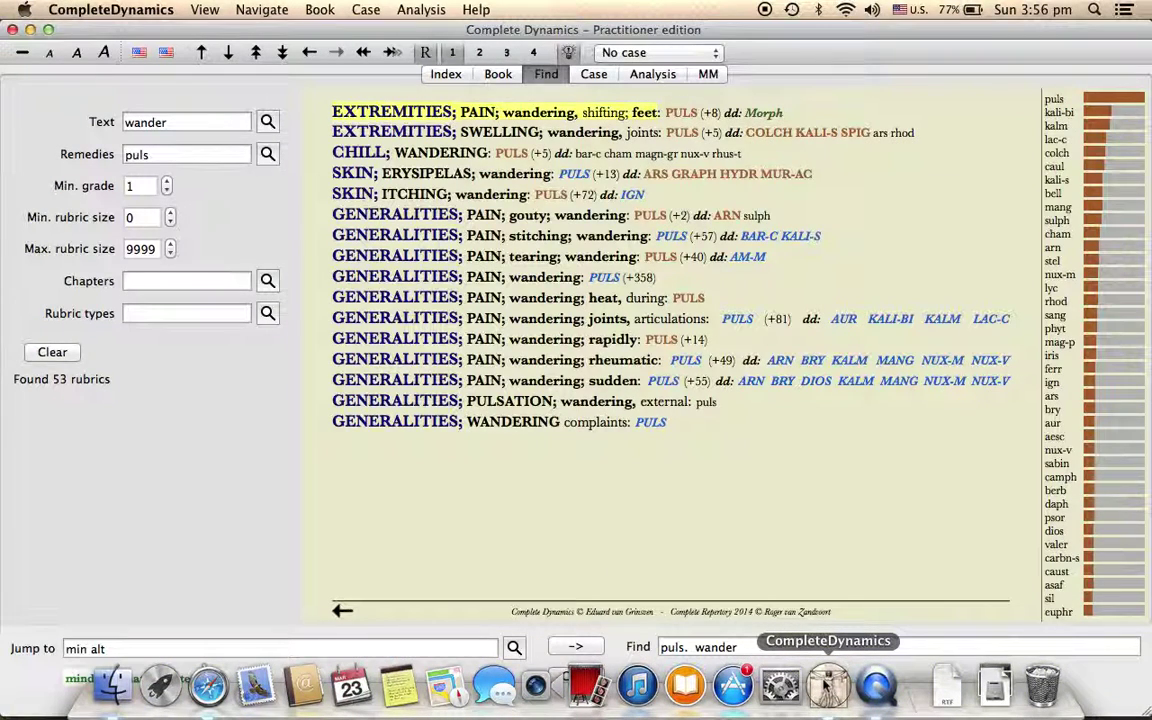